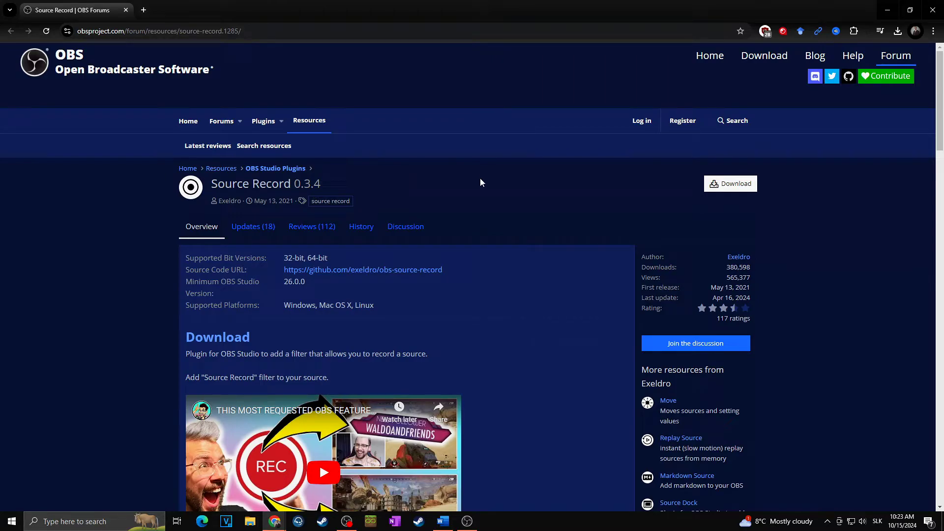
- Download source-record-0.3.4-windows.zip from the plugin page and save it to the Downloads folder on drive D
left_click(749, 190)
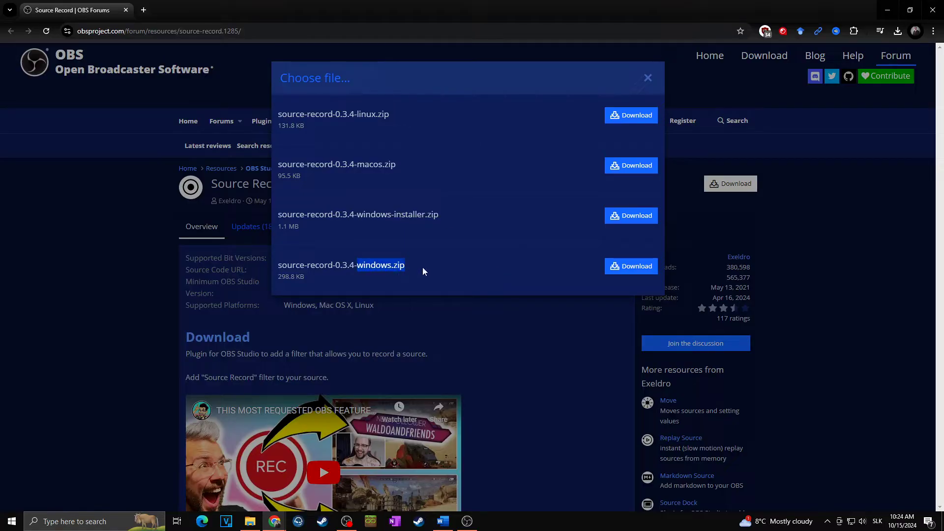
left_click(624, 267)
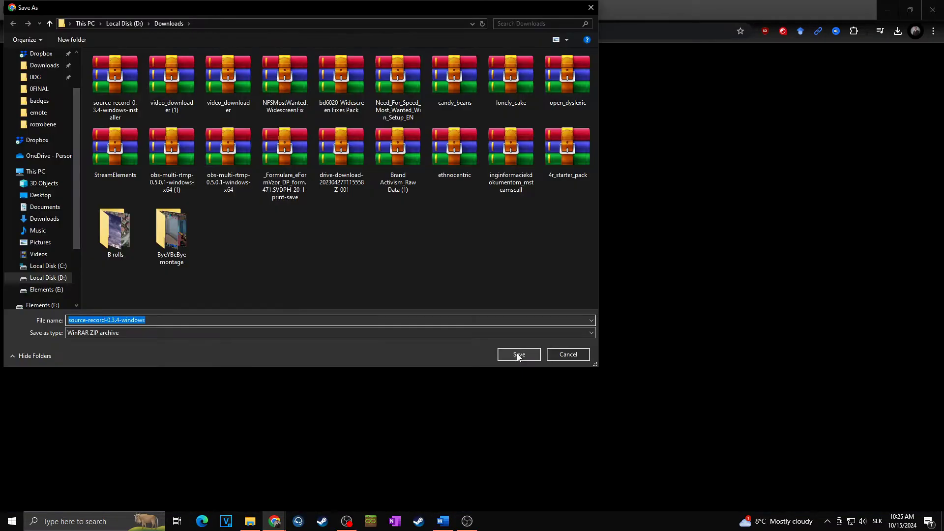
left_click(518, 355)
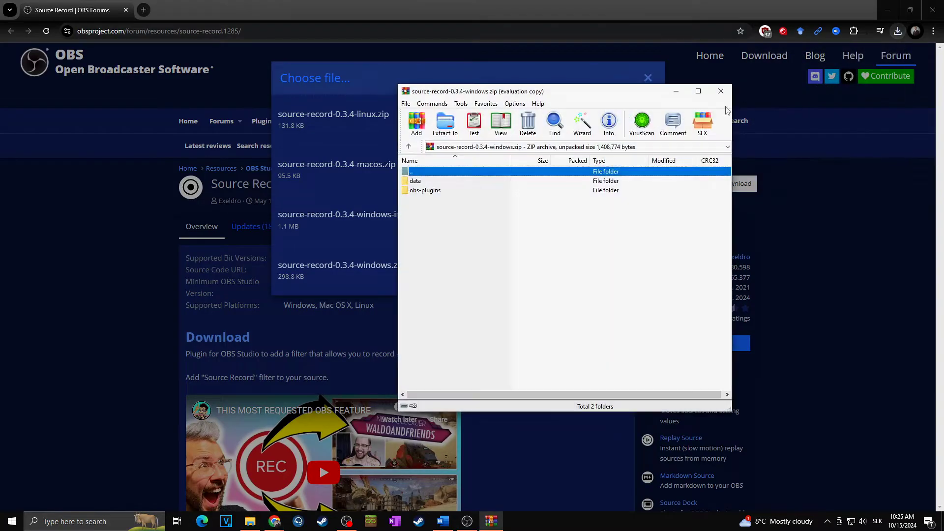
- Copy the data and obs-plugins folders from the source-record archive into the OBS Webcam folder
left_click(251, 522)
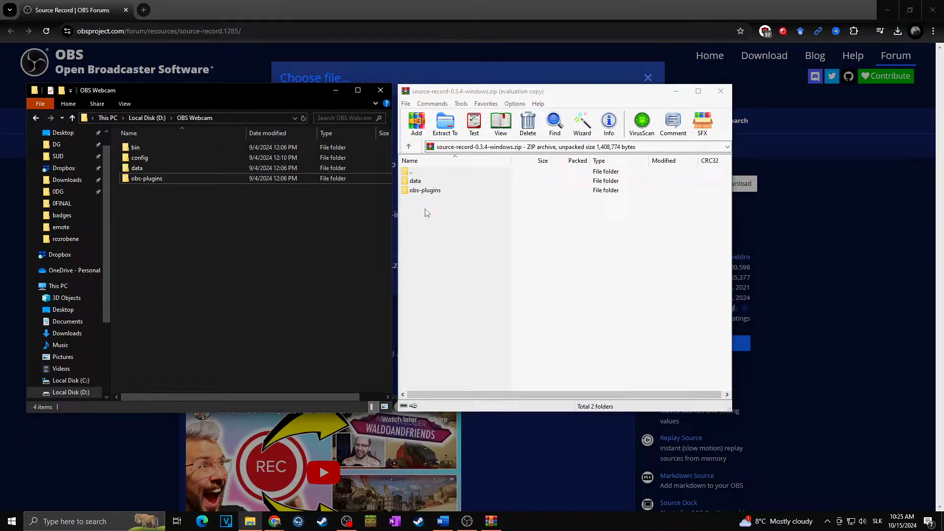
left_click_drag(428, 212, 182, 212)
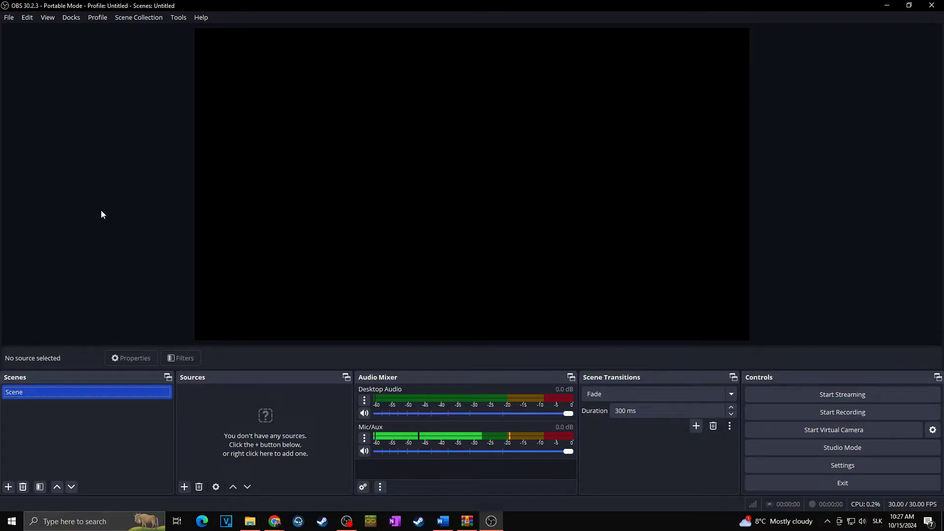
- Switch to OBS Studio and add a new scene named Gameplay
left_click(9, 486)
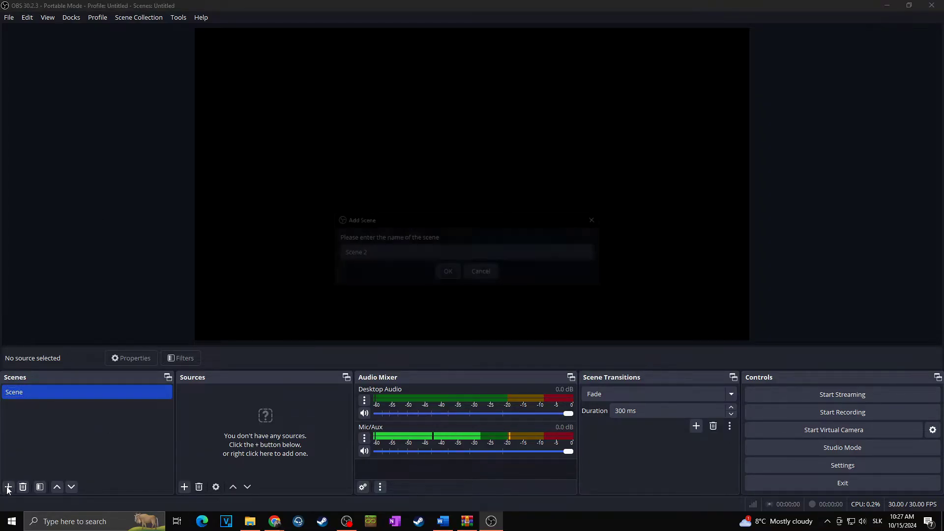
left_click(390, 256)
type("Gameplay")
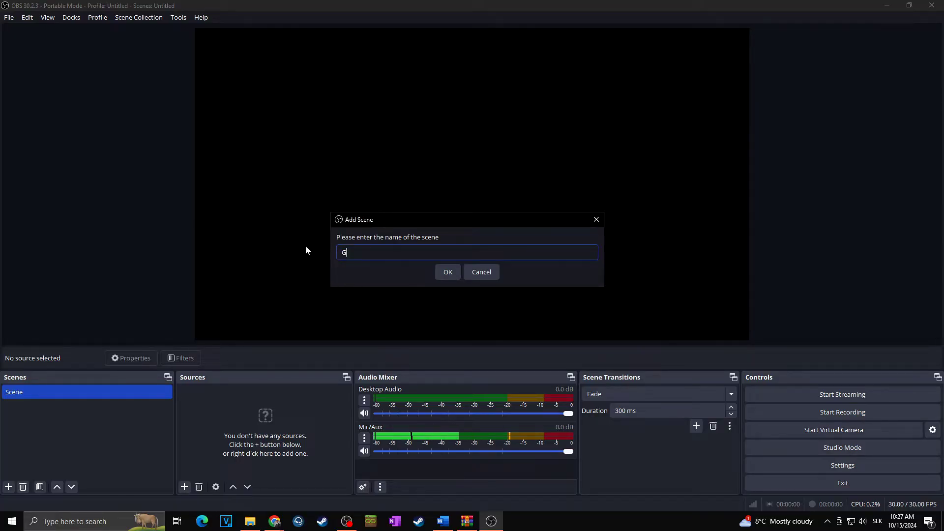
left_click(448, 272)
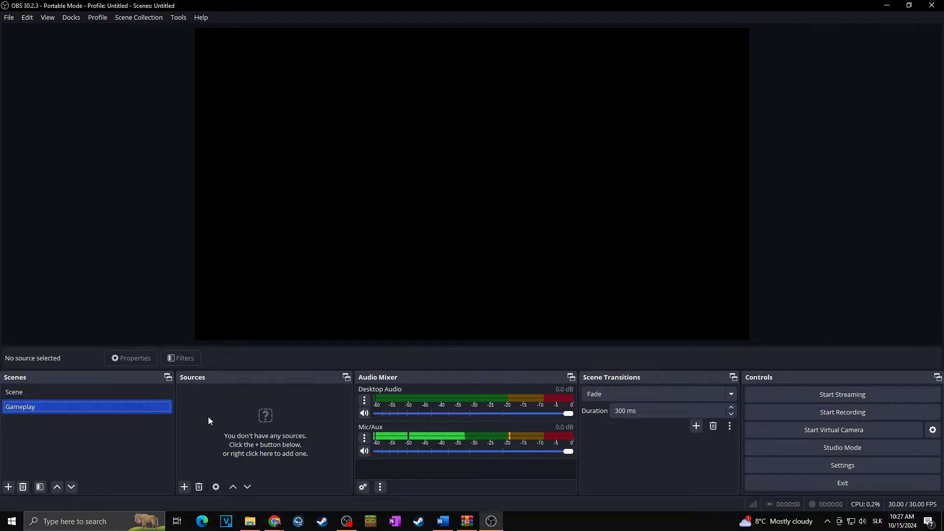
- Add a Video Capture Device source named webcam to the Gameplay scene, using the c922 Pro Stream Webcam
left_click(185, 487)
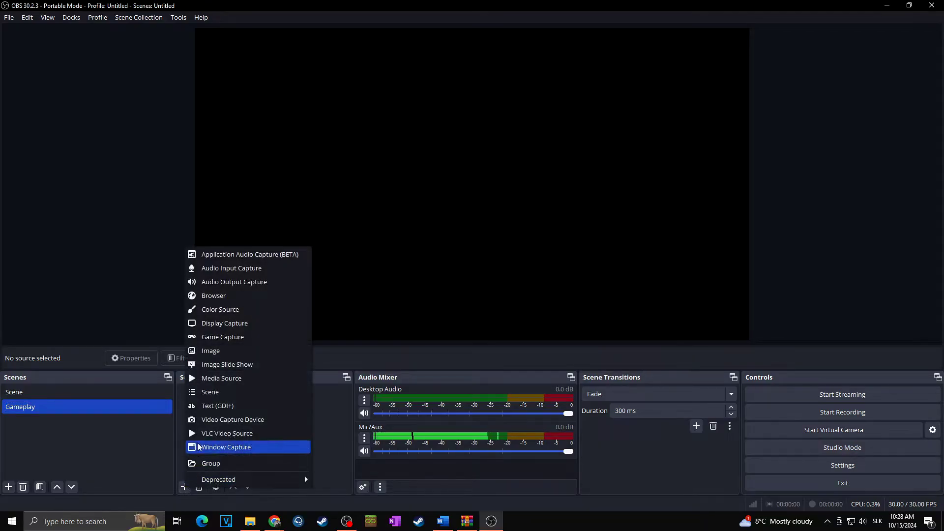
left_click(213, 435)
type("we")
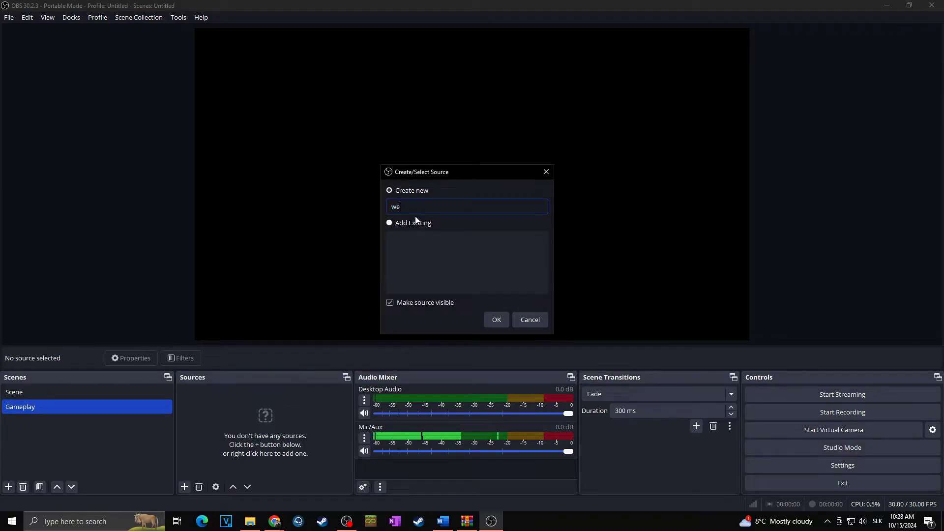
type("bcam")
left_click(497, 319)
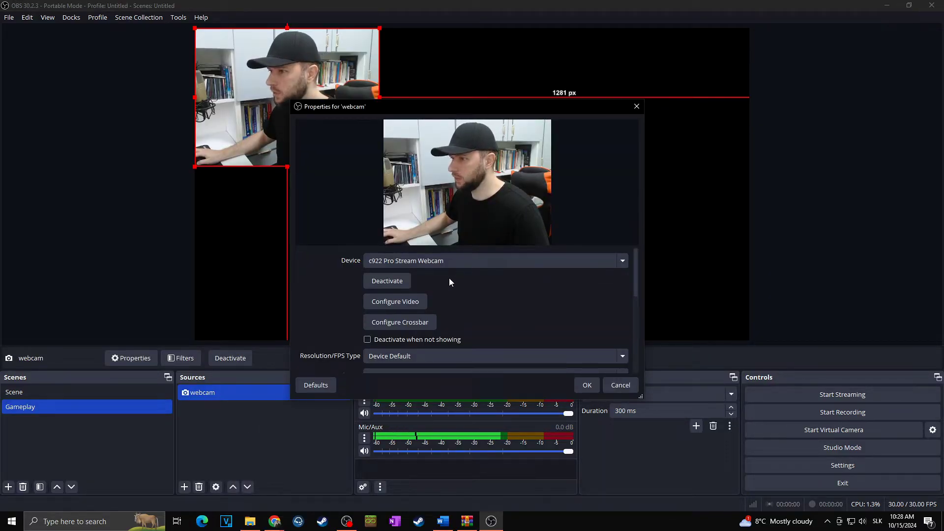
key("Return")
- Place the webcam source at the canvas's right side, about 1302 px from its left edge and 446 px from its top
left_click_drag(330, 138, 516, 193)
left_click_drag(386, 97, 558, 194)
left_click_drag(613, 238, 620, 204)
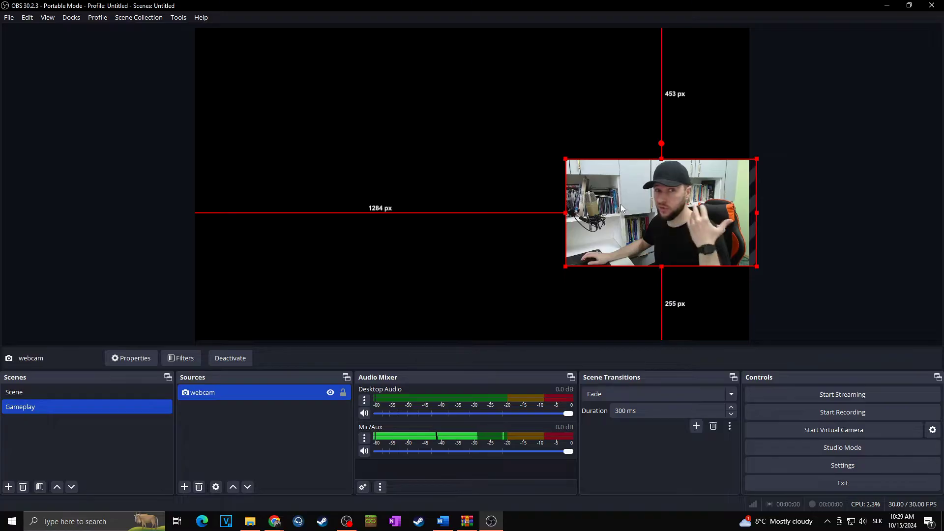
left_click_drag(627, 208, 631, 211)
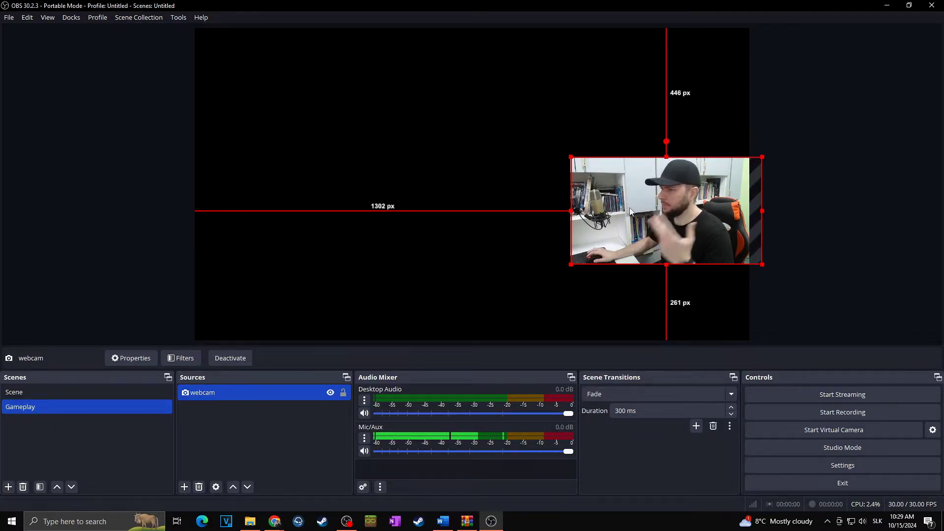
- Add a VLC Video Source named gameplay to the Gameplay scene
left_click(185, 487)
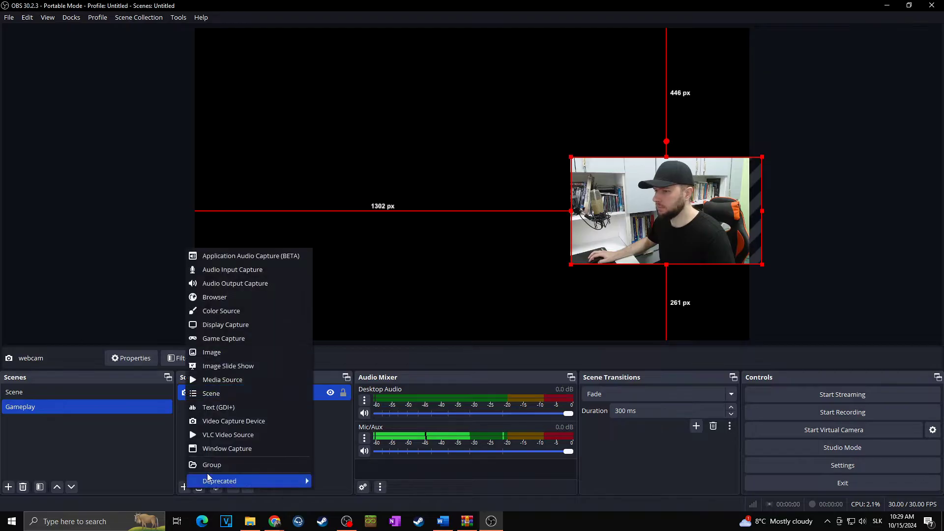
left_click(227, 435)
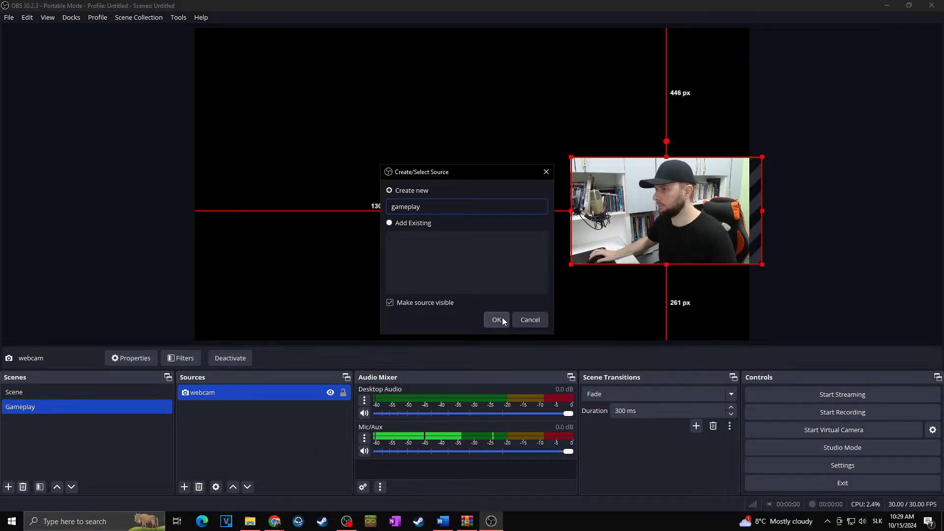
left_click(502, 320)
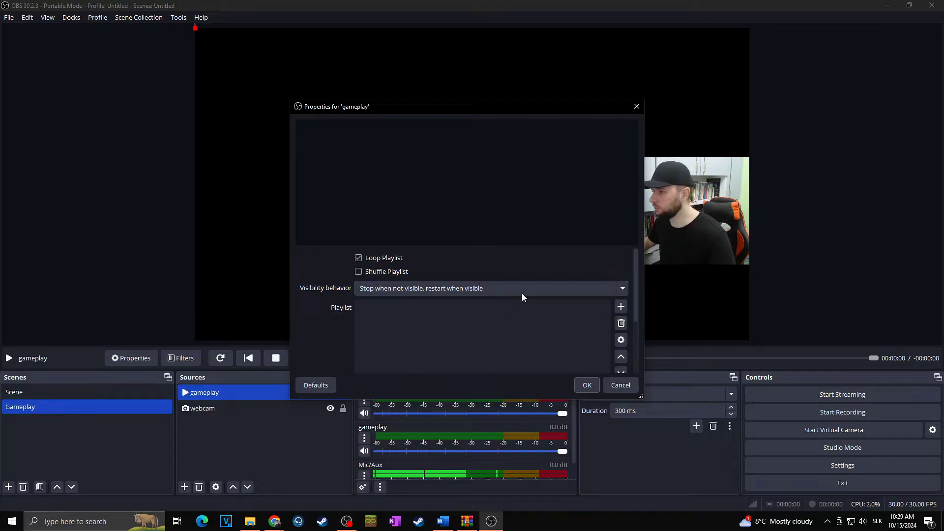
- Add nfsmw.mp4 from the Downloads folder to the gameplay source's playlist and order that source beneath webcam
left_click(622, 307)
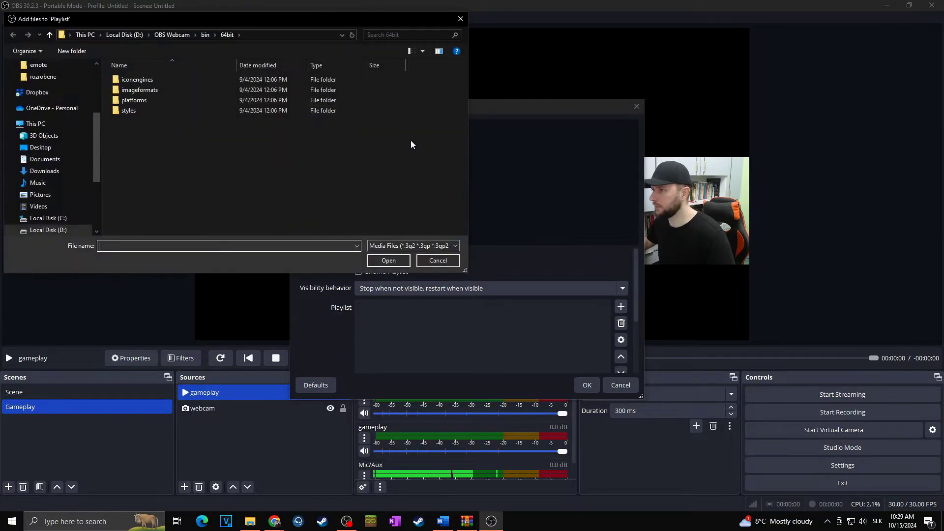
left_click_drag(94, 118, 96, 72)
left_click(86, 132)
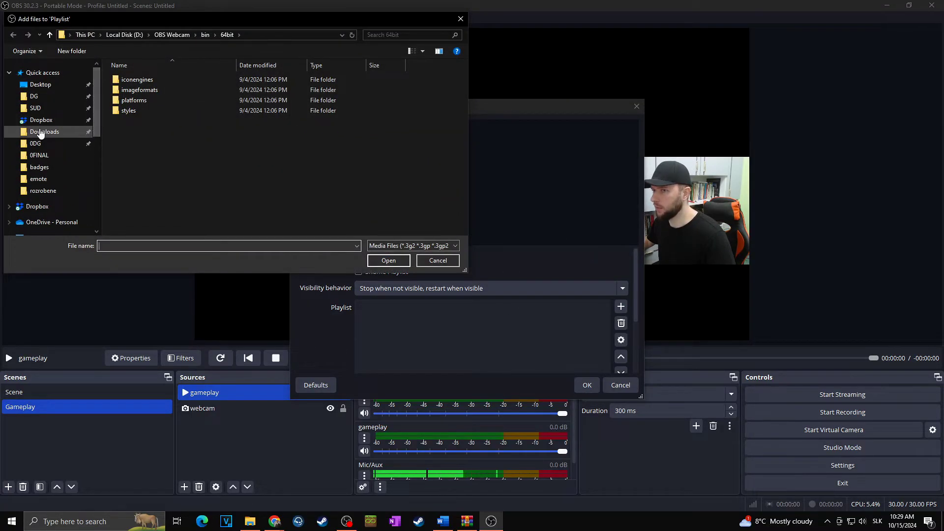
left_click(251, 93)
left_click(390, 260)
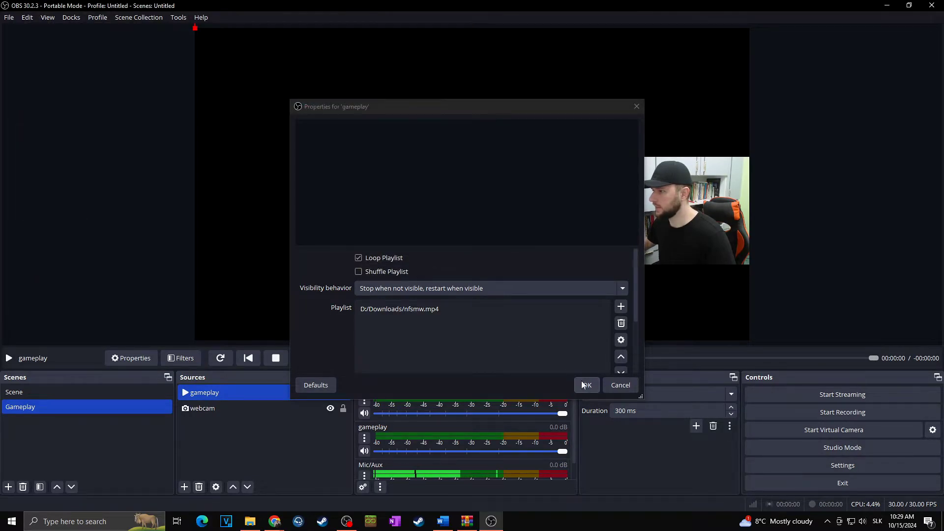
left_click(587, 385)
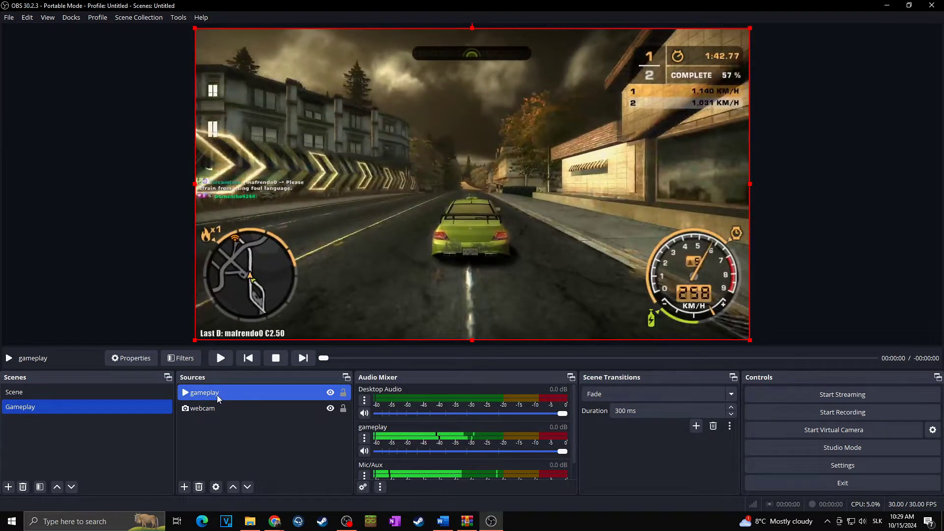
left_click_drag(223, 394, 222, 420)
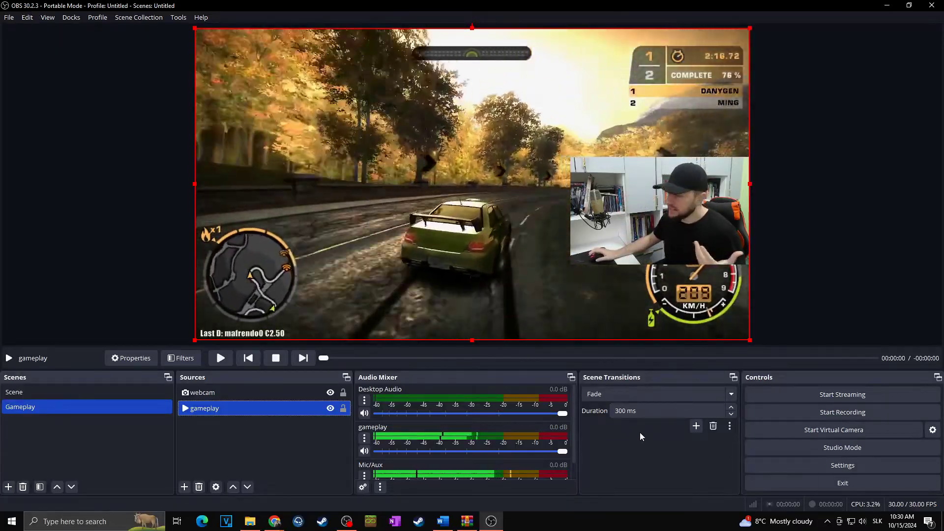
- Record short test clips of the combined Gameplay scene and stop the recording
double_click(823, 412)
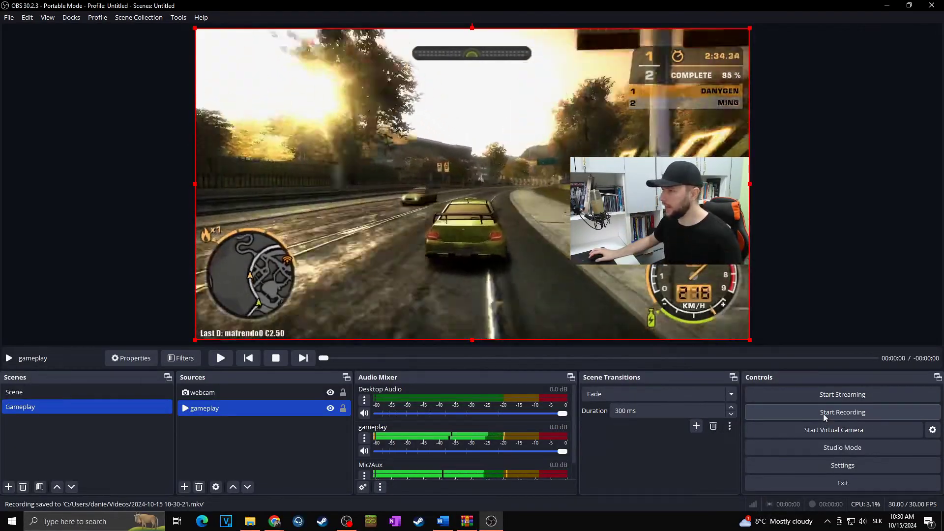
left_click(823, 414)
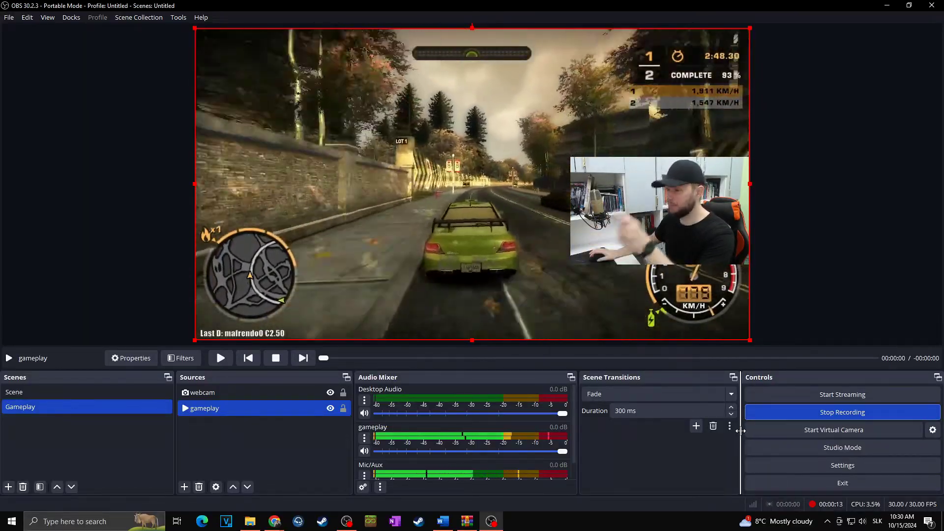
left_click(842, 412)
- Add a Source Record effect filter named Webcam to the webcam source
left_click(238, 390)
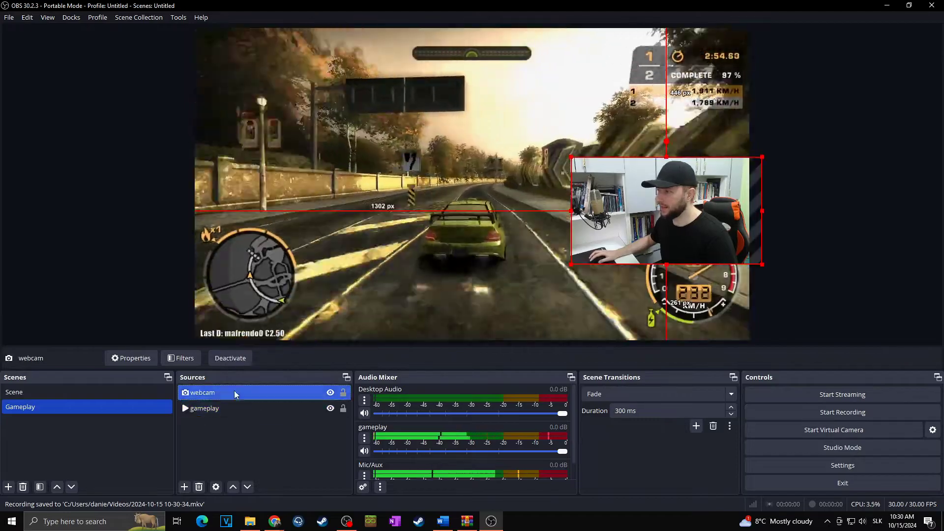
right_click(234, 394)
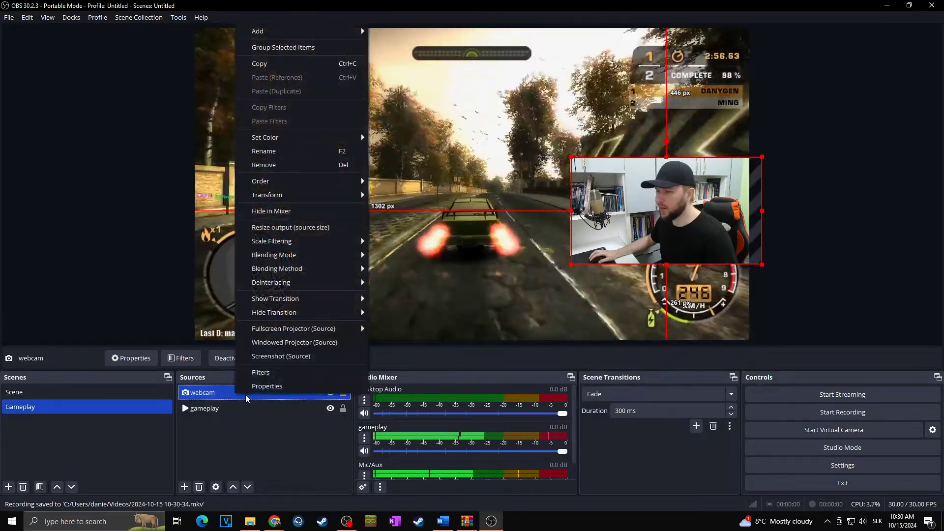
left_click(270, 374)
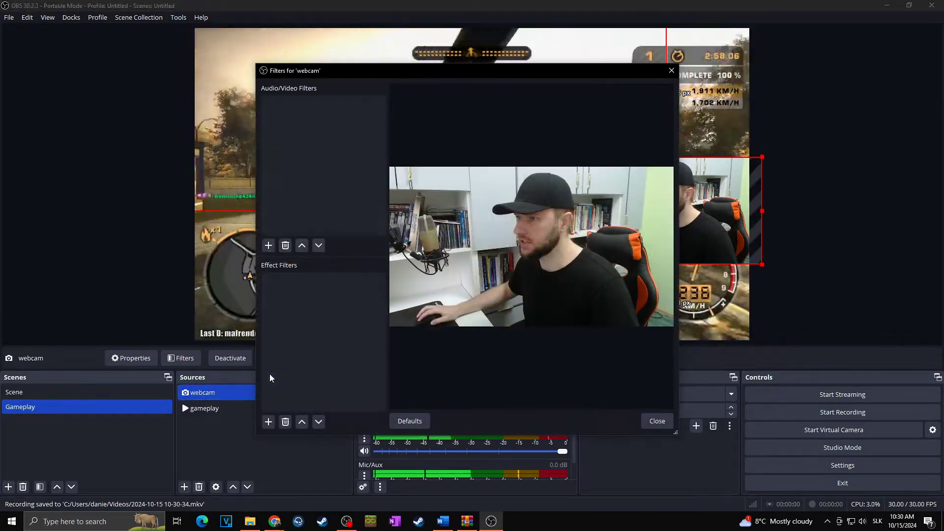
left_click(268, 422)
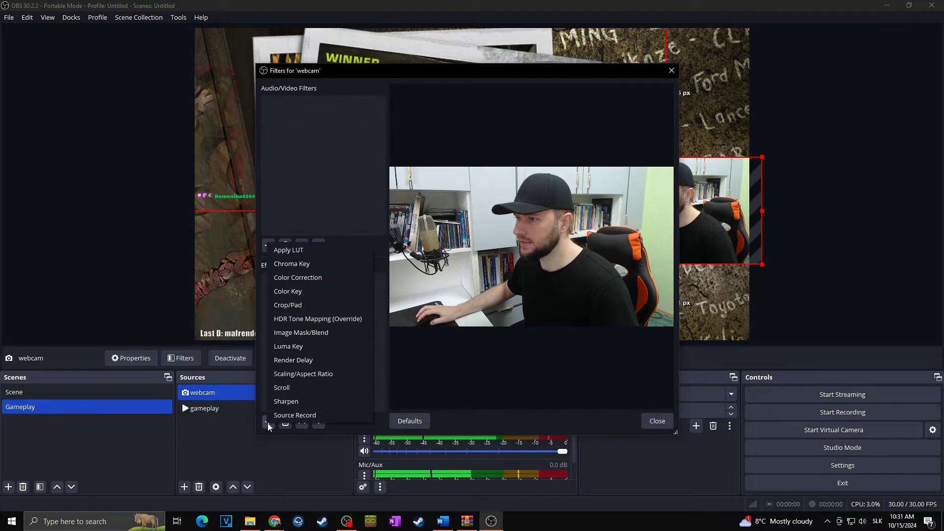
left_click(312, 416)
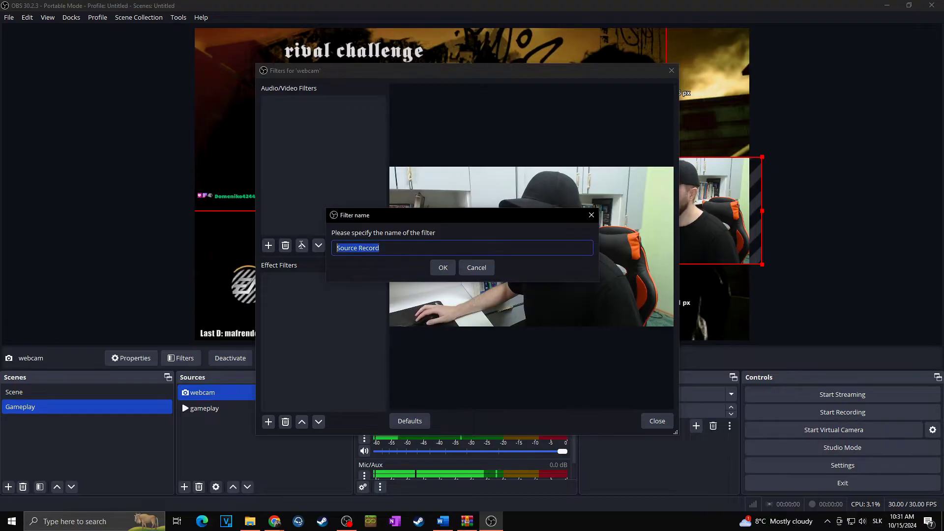
type("Webc")
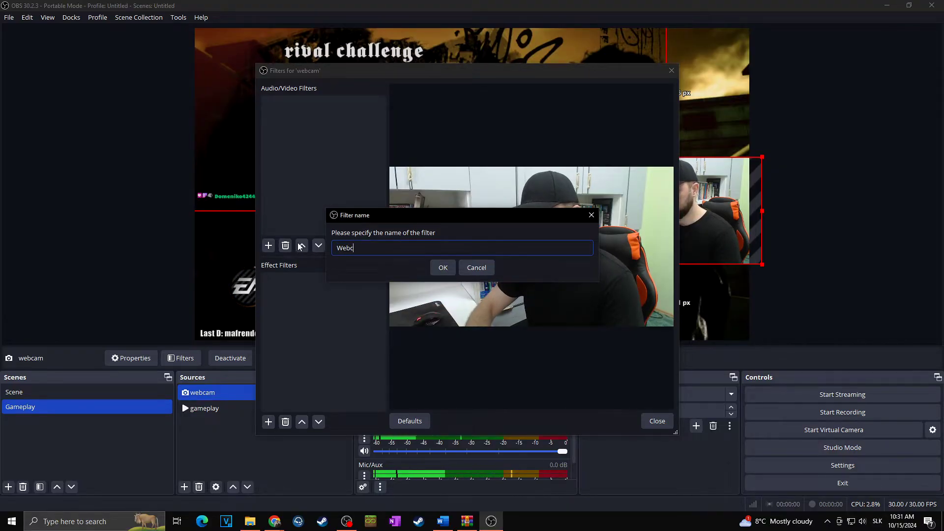
type("am")
left_click(442, 267)
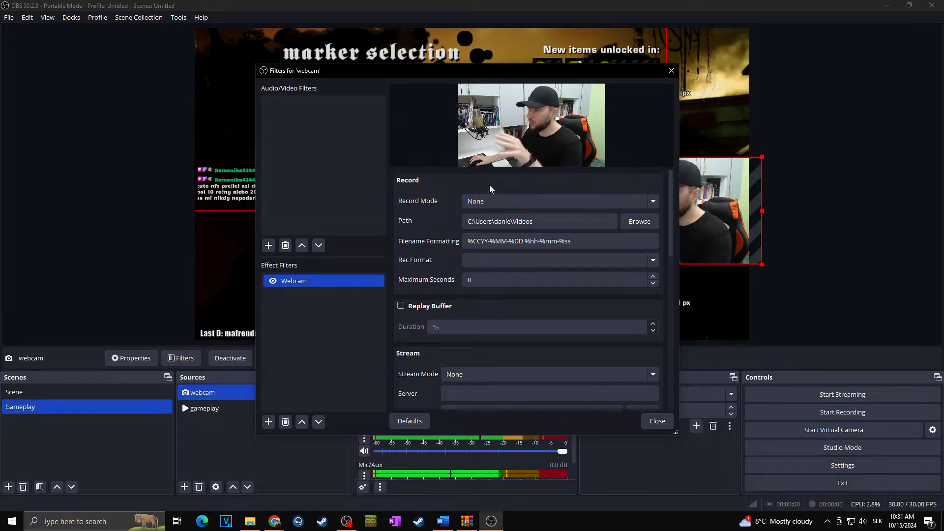
- Review the Webcam filter's Record Mode options, leaving None selected, and its replay buffer, stream, background and audio settings
left_click(494, 200)
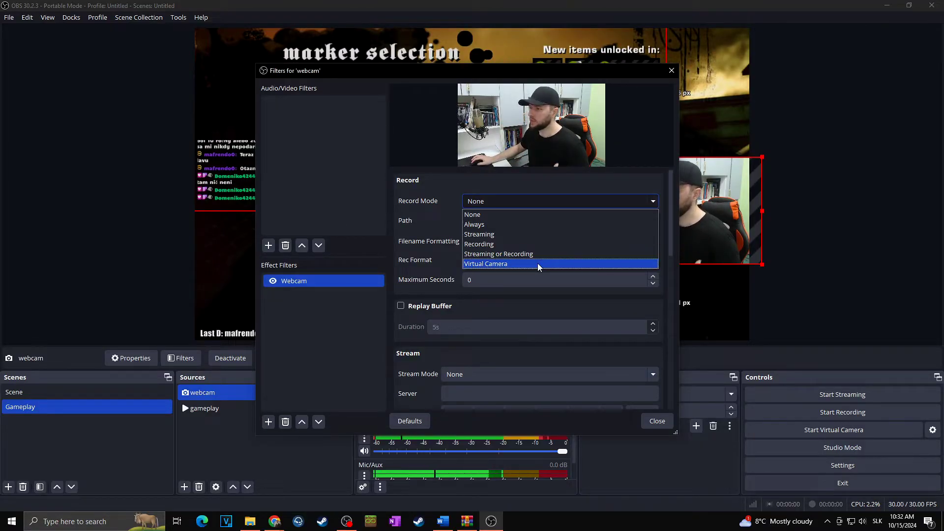
left_click(482, 217)
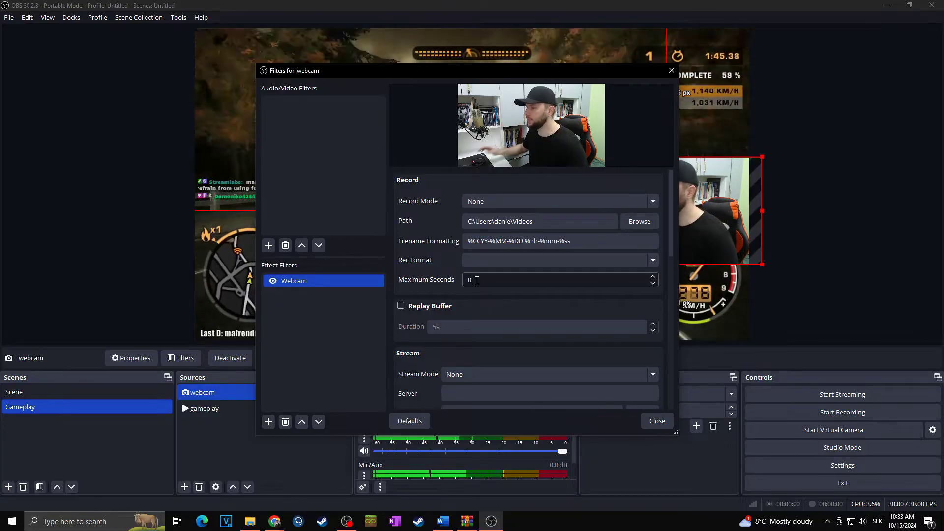
left_click_drag(671, 216, 677, 266)
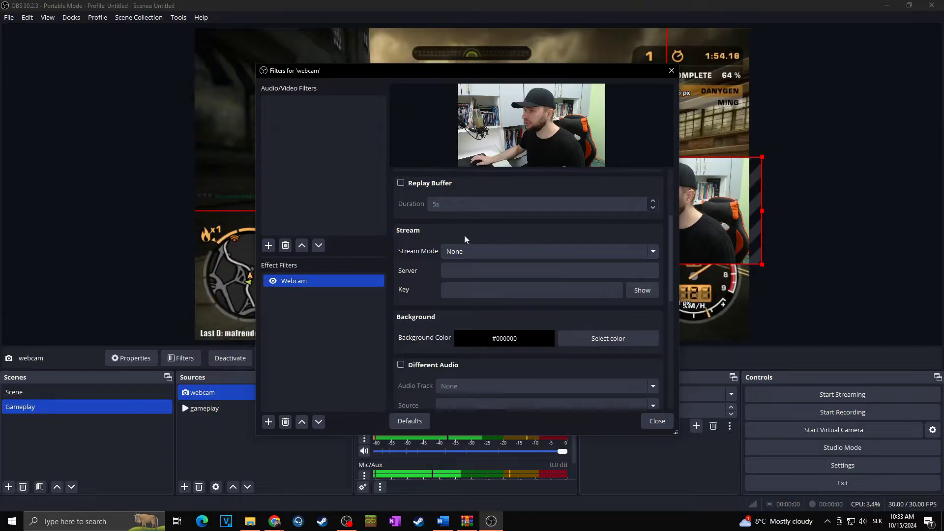
scroll(416, 211, "down", 1)
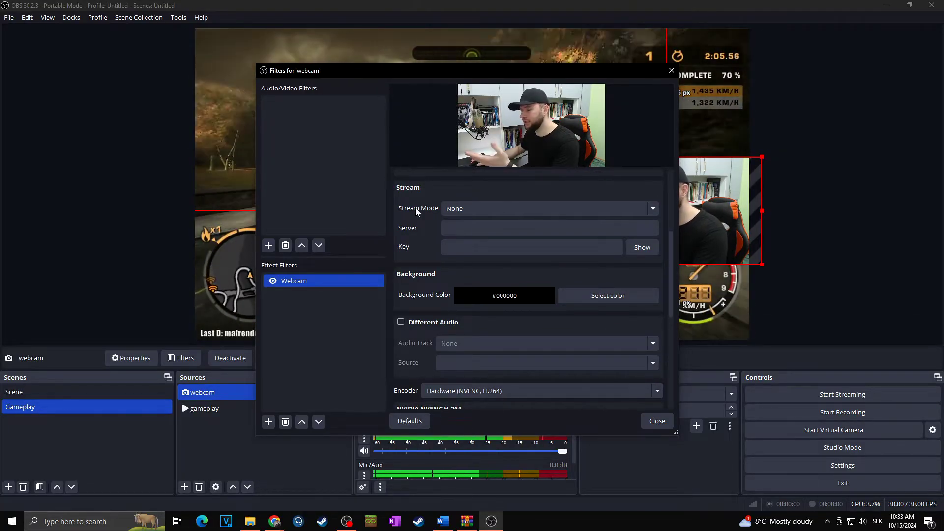
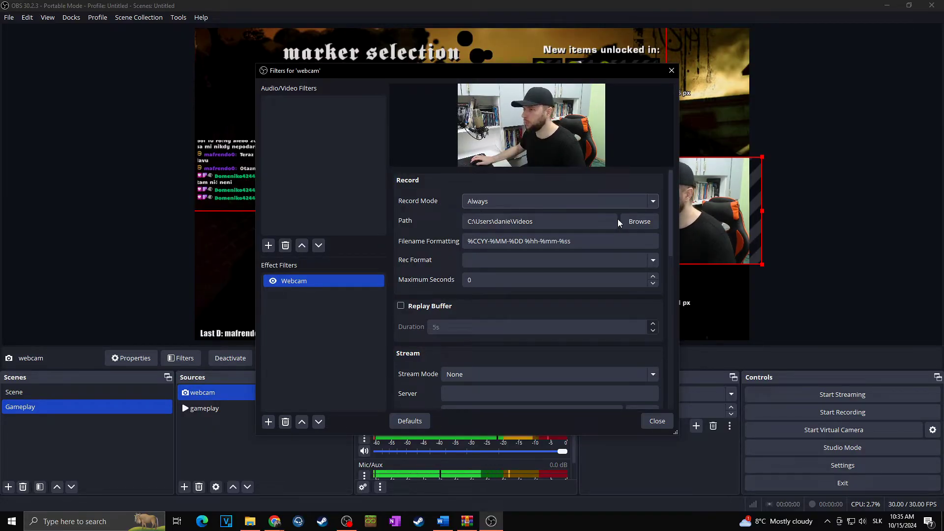
- Append -webcam to the Webcam filter's filename formatting and set its recording format to mp4
left_click(600, 239)
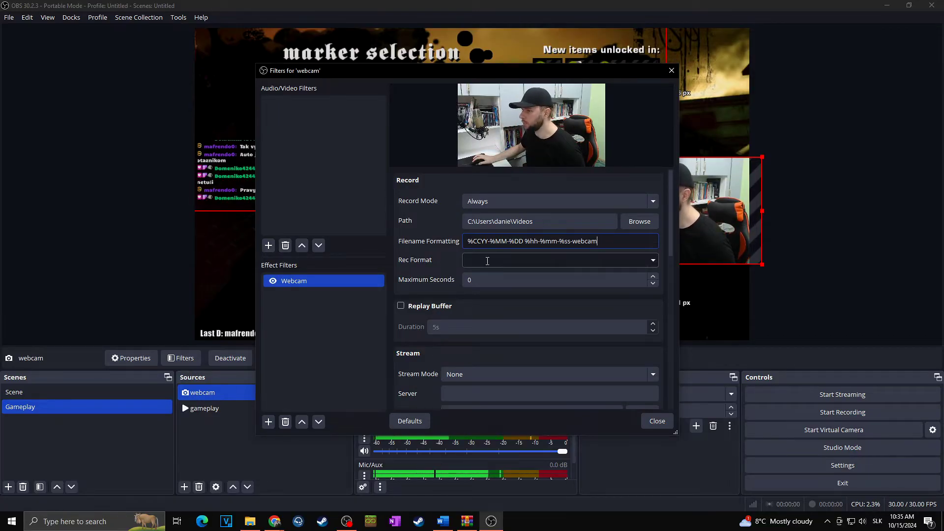
left_click(565, 260)
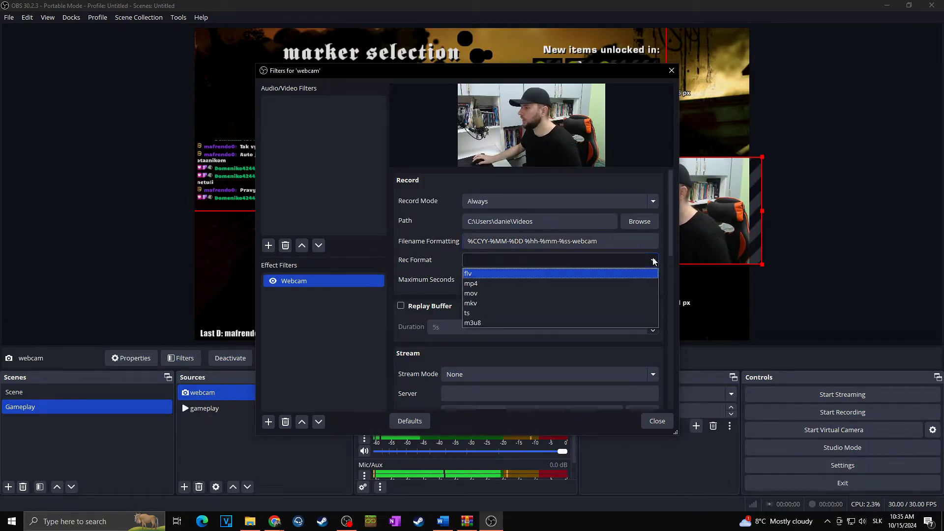
left_click(558, 286)
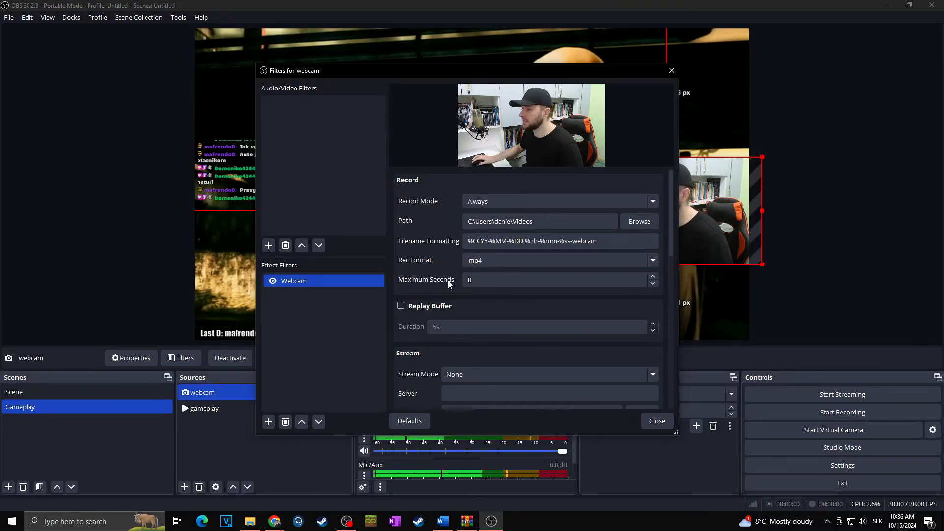
left_click(490, 284)
- Enable Different Audio on the Webcam filter with audio track Track 1 and Mic/Aux as the source
left_click_drag(671, 229, 673, 290)
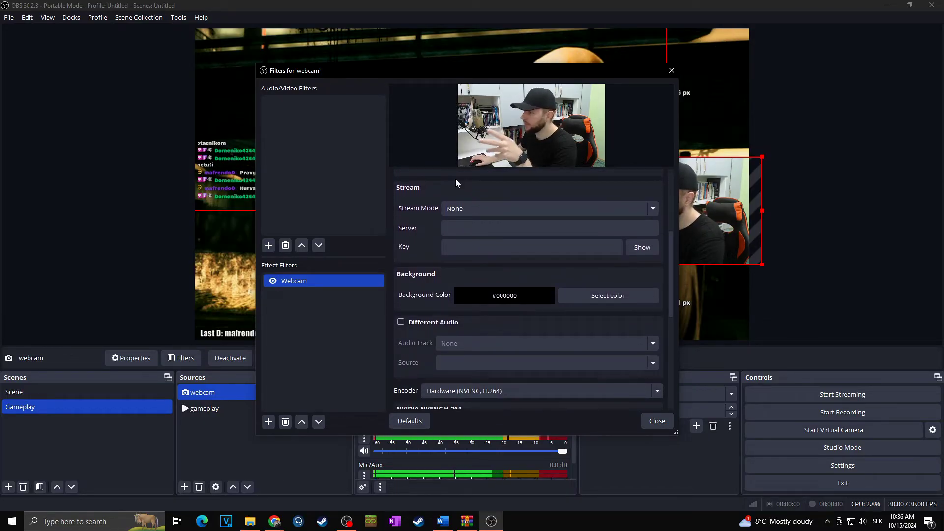
left_click_drag(669, 248, 668, 300)
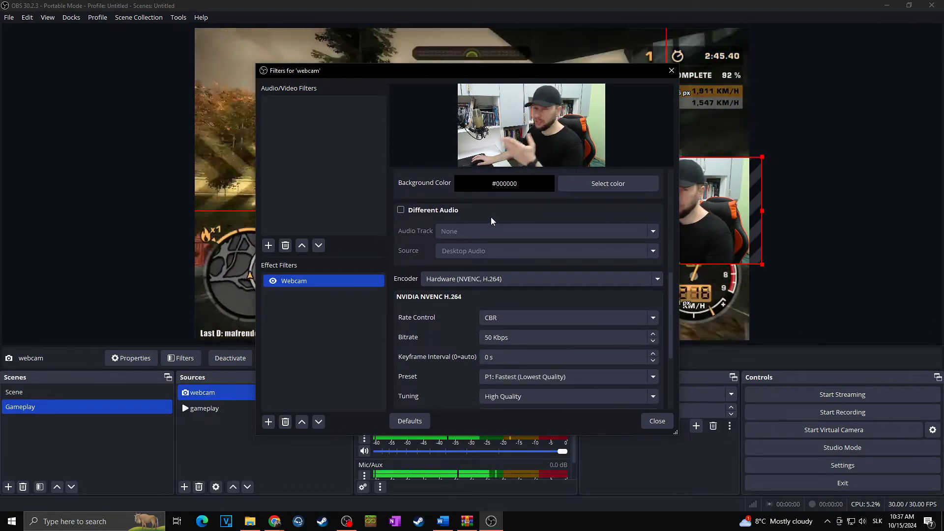
left_click(400, 210)
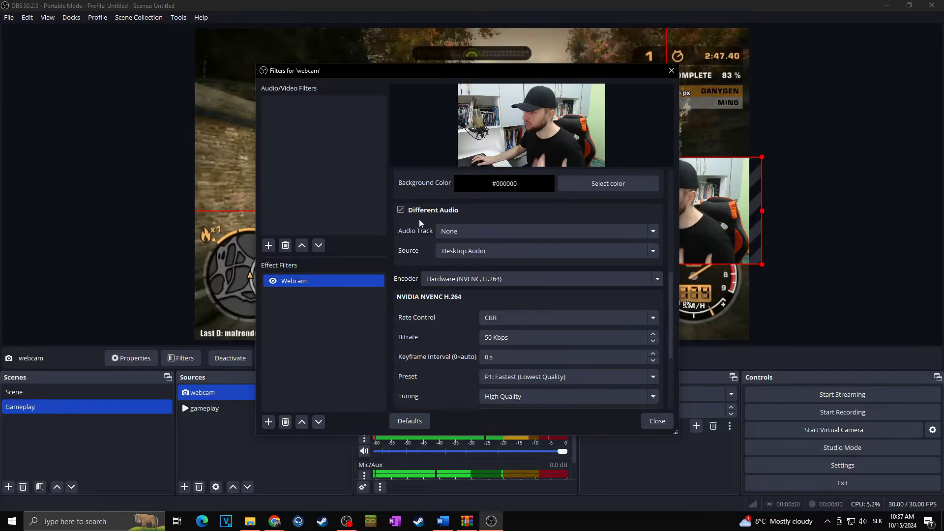
left_click(452, 232)
left_click(457, 251)
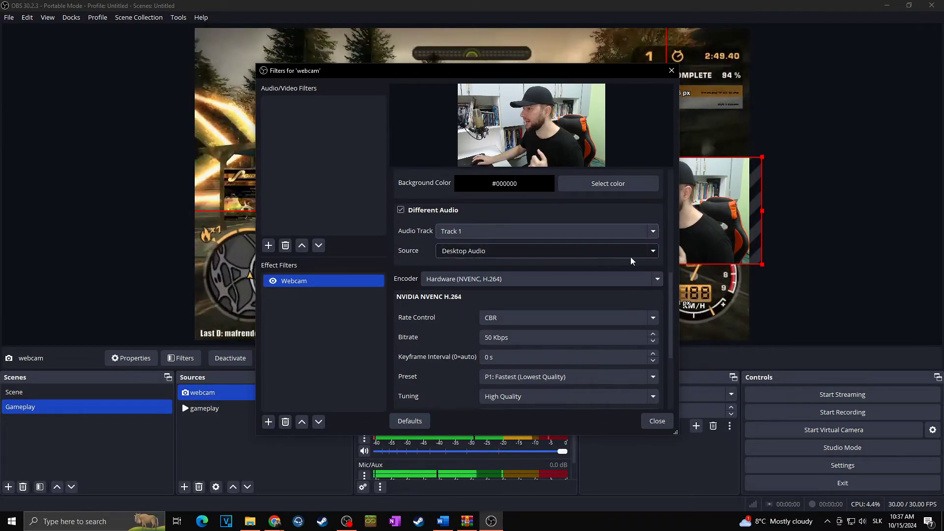
left_click(653, 250)
key("Escape")
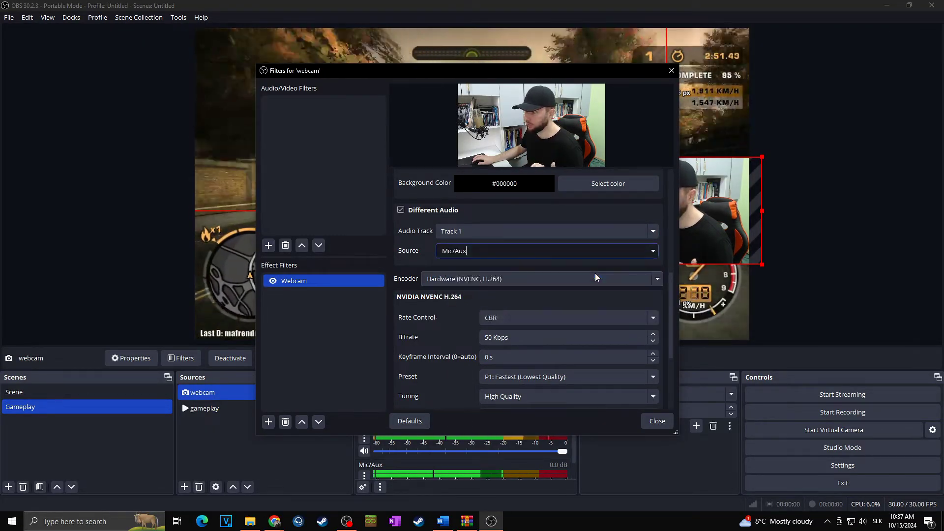
key("Down")
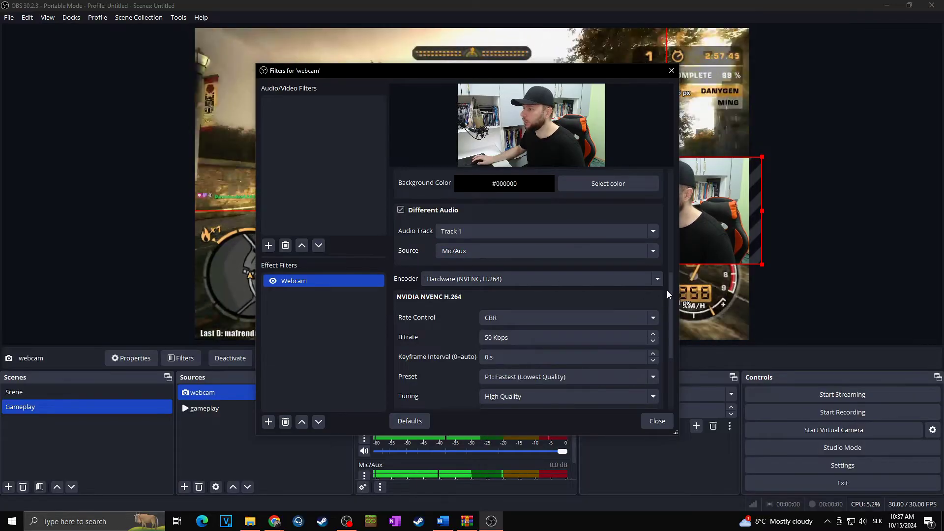
- Review the Webcam filter's NVIDIA NVENC H.264 encoder and record settings, and close the webcam source's filters
left_click_drag(670, 287, 667, 314)
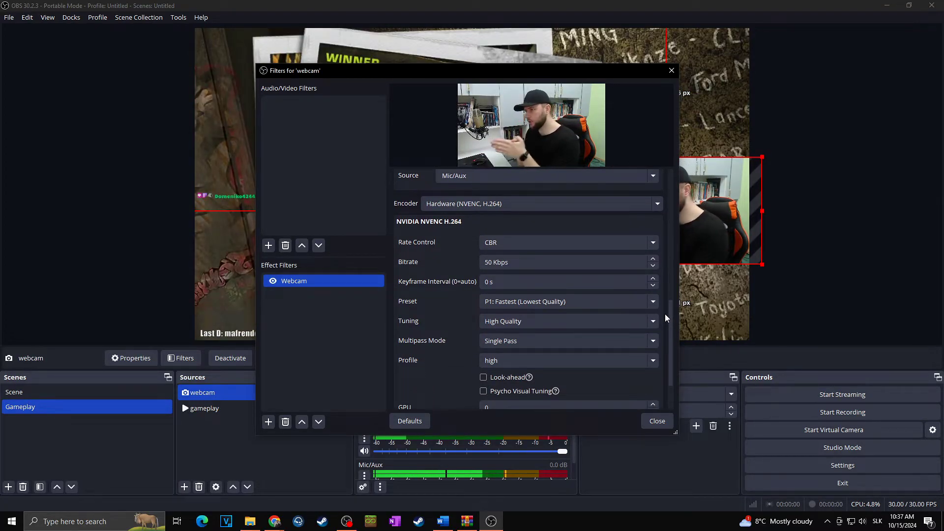
scroll(665, 315, "down", 1)
left_click(350, 522)
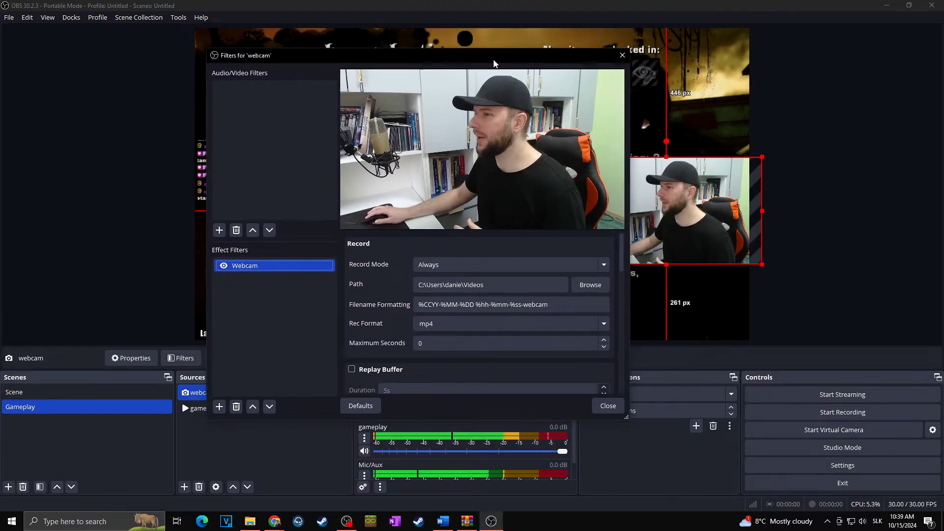
left_click_drag(494, 63, 480, 58)
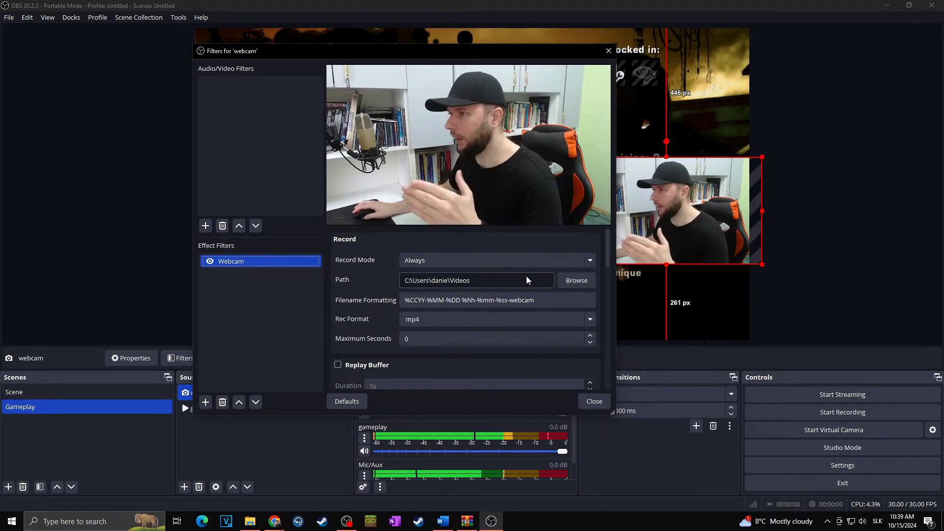
left_click(594, 401)
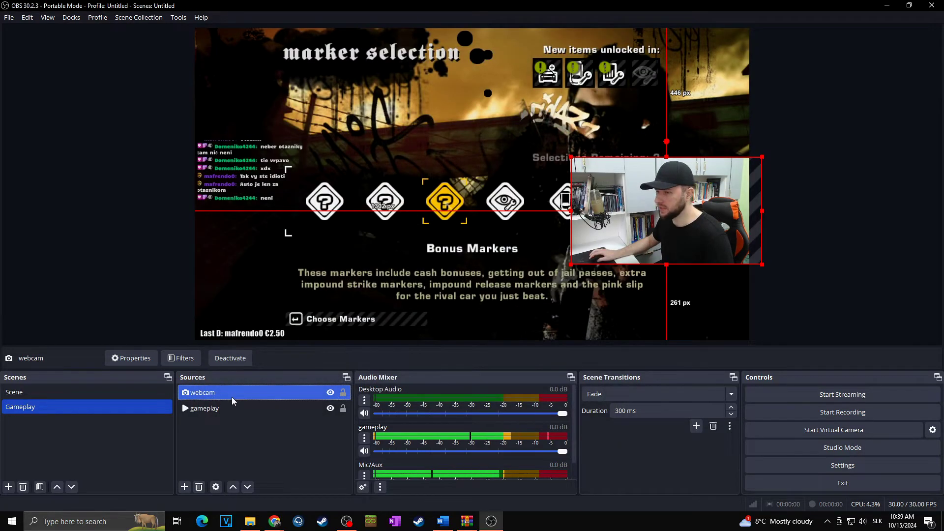
- Add a Source Record effect filter named Gameplay to the gameplay source
left_click(223, 409)
right_click(221, 410)
left_click(245, 399)
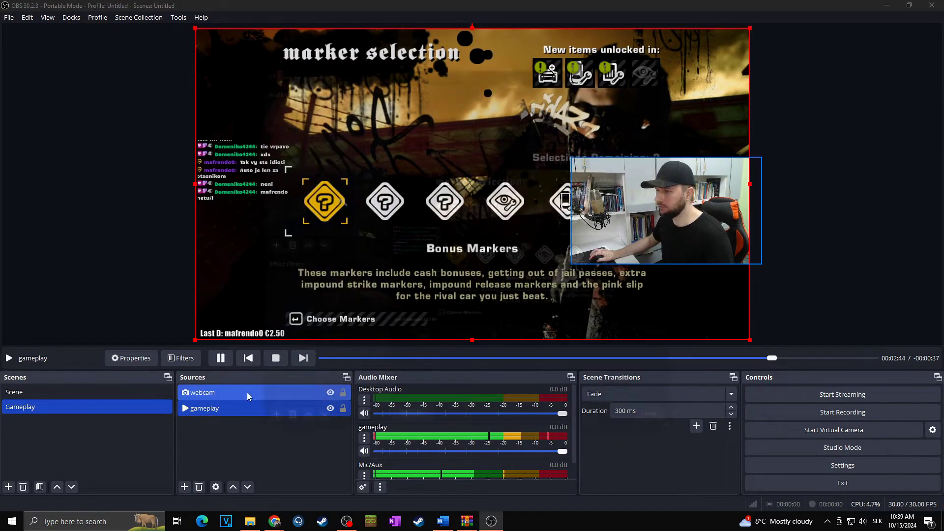
left_click(268, 421)
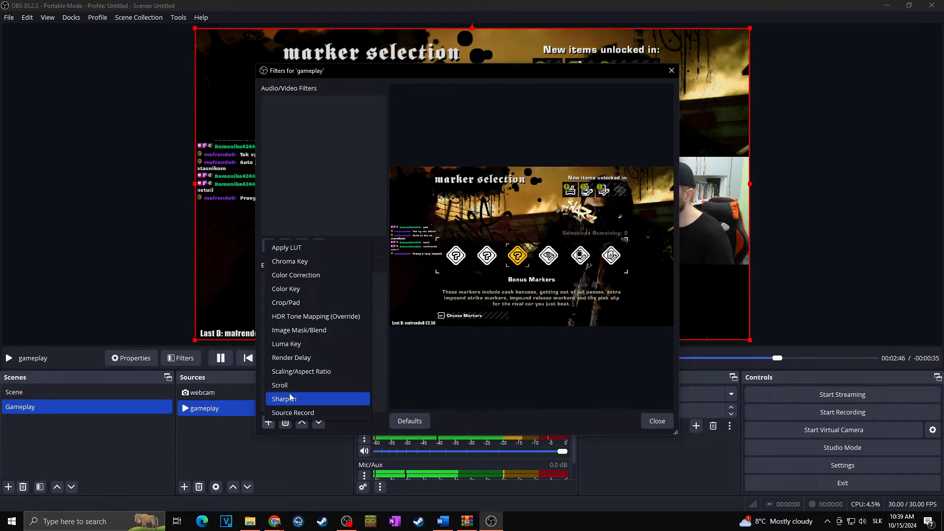
left_click(296, 413)
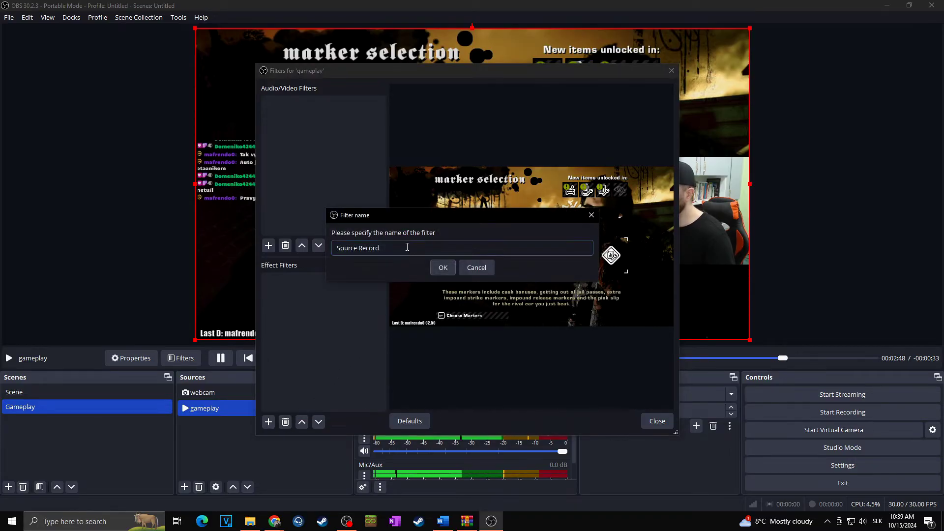
type("Gameplay")
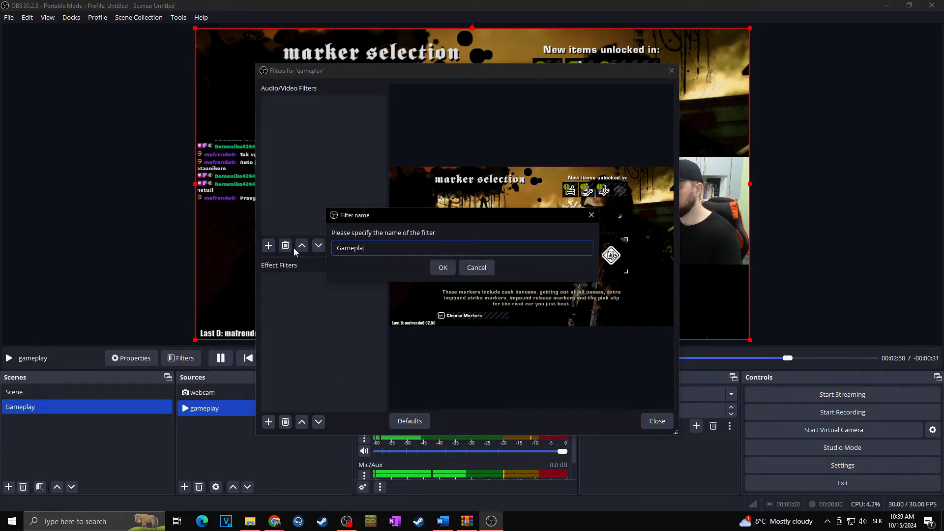
left_click(442, 267)
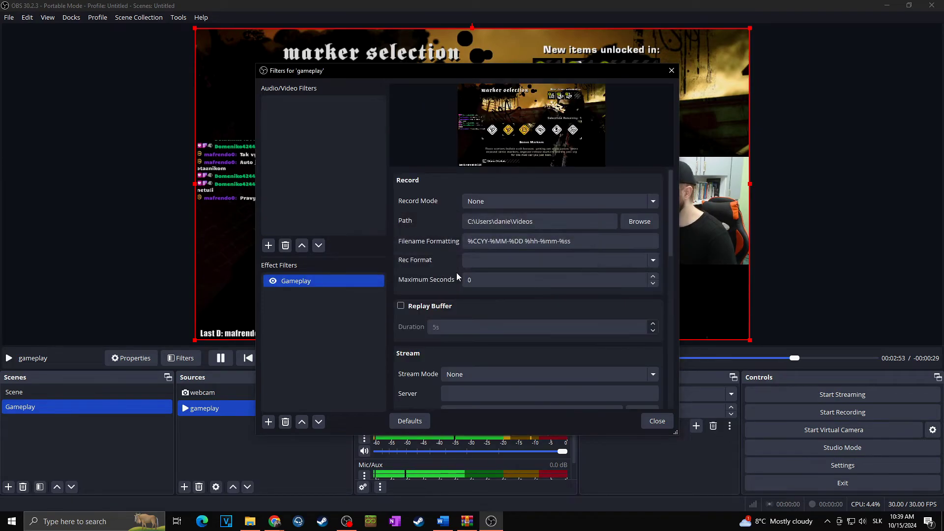
- Set the Gameplay filter to record Always, append -gameplay to its filename formatting, and choose mp4 as the recording format
left_click(513, 201)
left_click(499, 225)
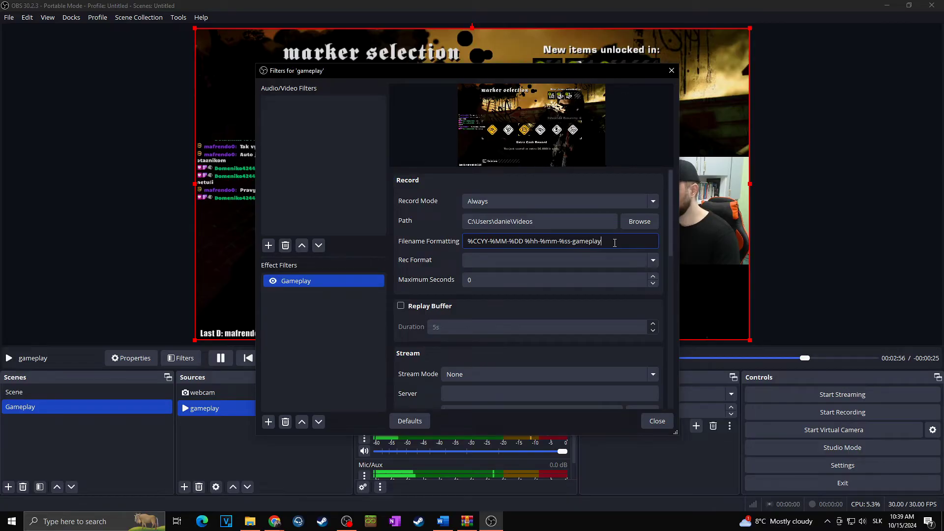
left_click(653, 260)
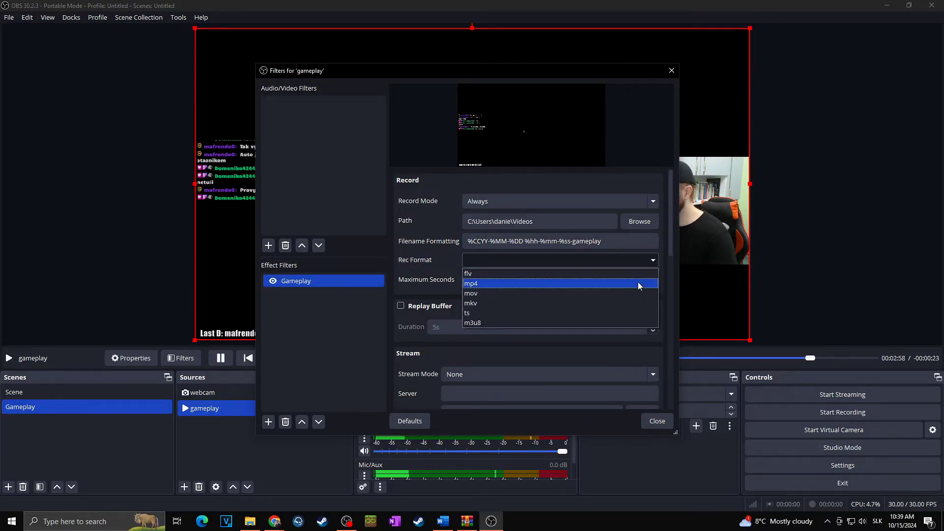
left_click(630, 284)
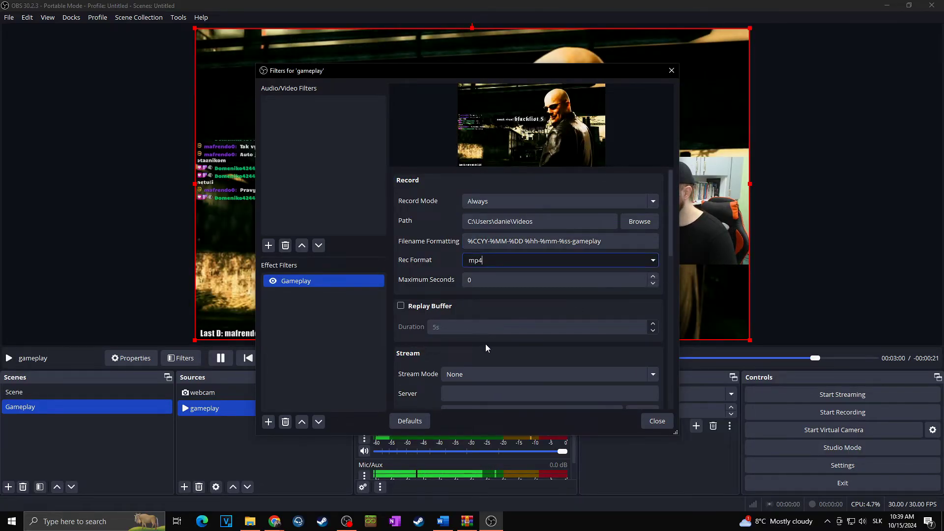
- Enable Different Audio on the Gameplay filter with audio track Track 1 and Desktop Audio as the source
left_click_drag(671, 231, 683, 342)
left_click(466, 211)
left_click(467, 234)
left_click(468, 230)
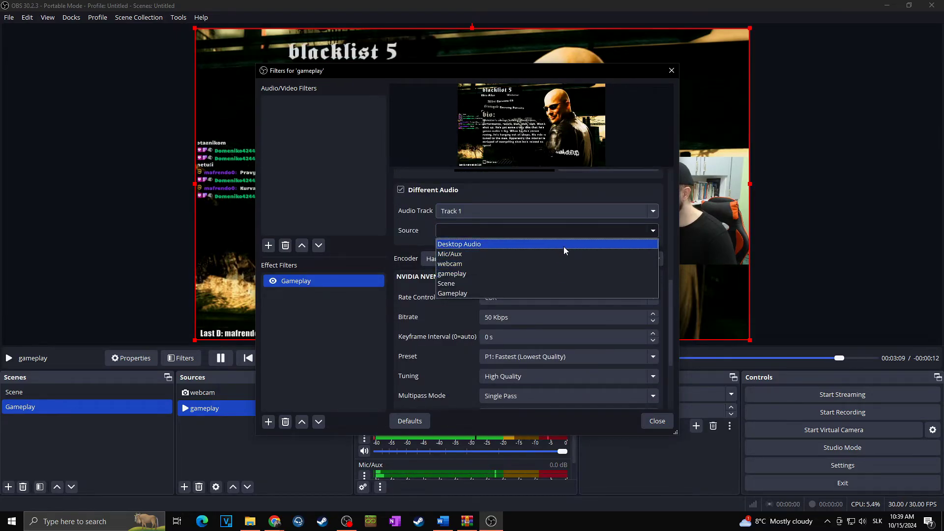
left_click(563, 245)
- Set the Gameplay filter's encoder to CQP rate control with CQ level 16, and adjust its preset, multipass mode and Psycho Visual Tuning
left_click_drag(671, 300, 674, 323)
left_click(652, 232)
left_click(487, 253)
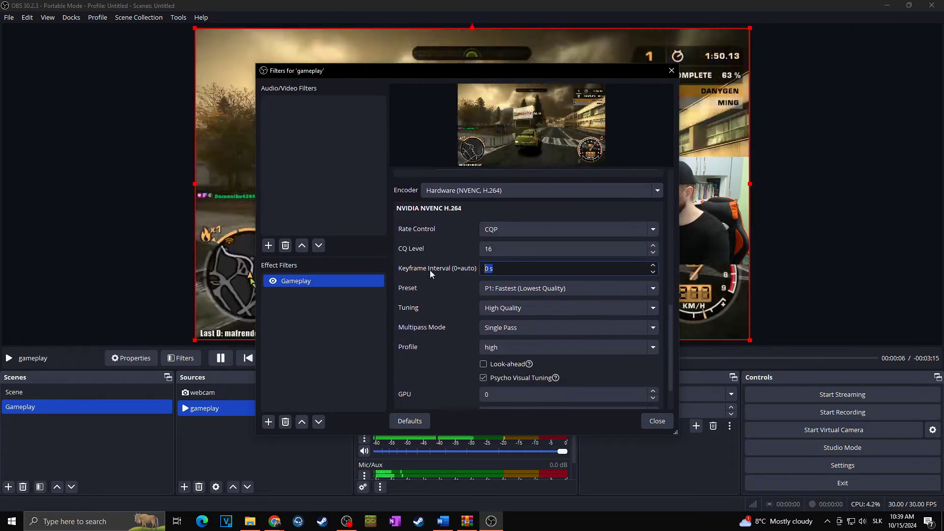
left_click(653, 288)
left_click(521, 331)
left_click(653, 328)
left_click(522, 357)
left_click(483, 377)
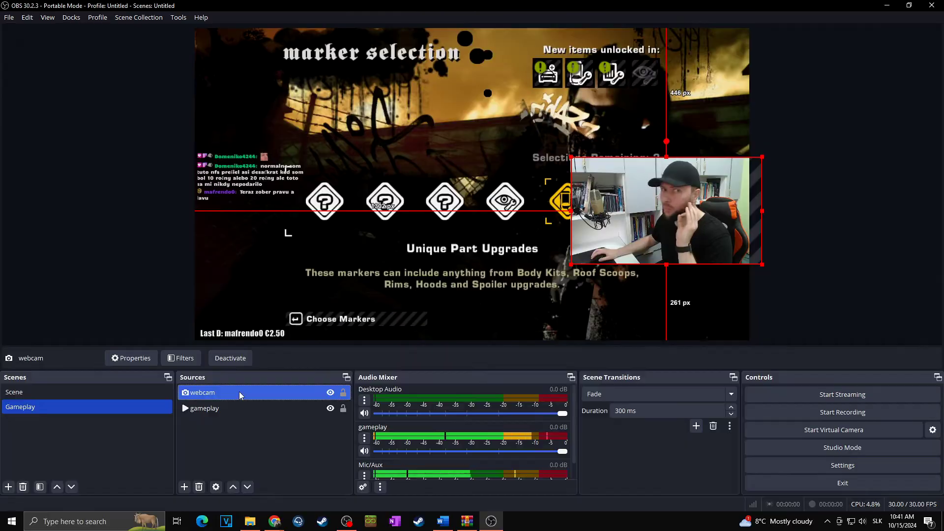
- Disable the Webcam filter on the webcam source and close its filters
right_click(239, 391)
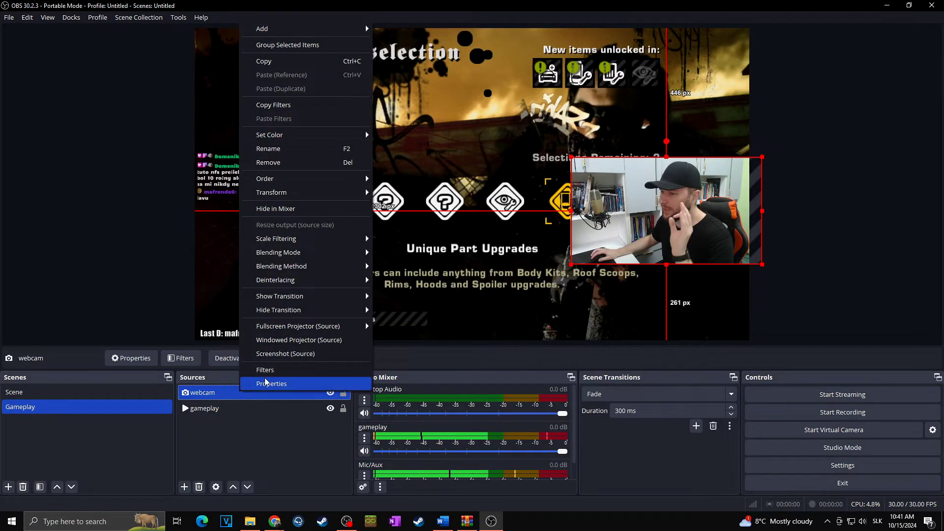
left_click(268, 372)
left_click(272, 281)
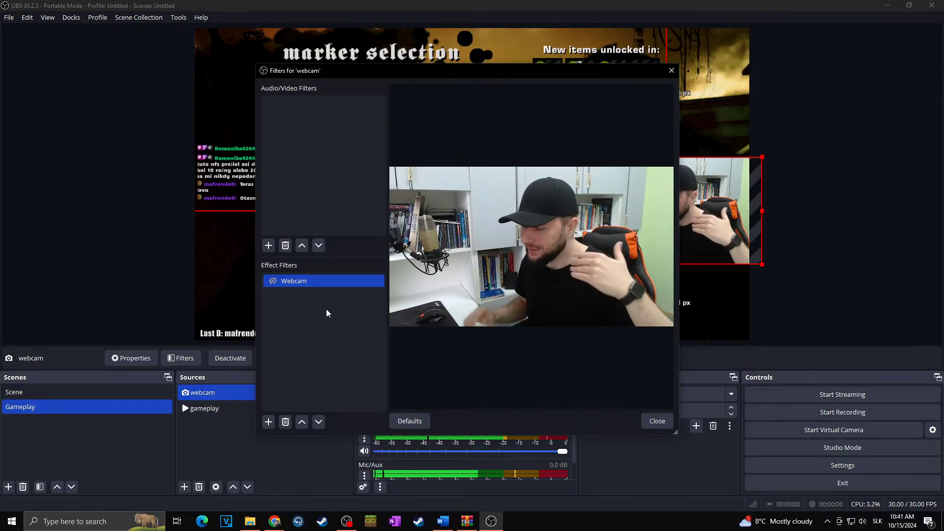
left_click(657, 420)
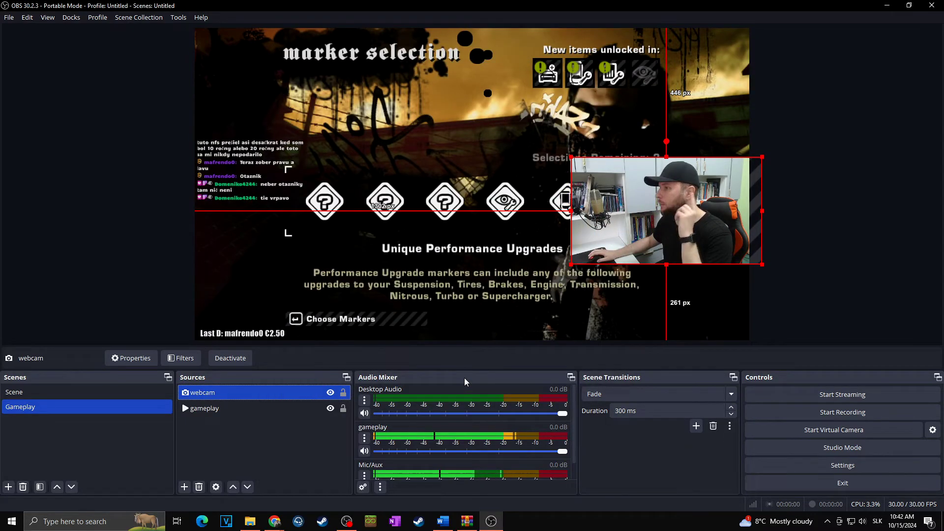
- Open the hotkey settings and filter the hotkeys by "source"
left_click(832, 466)
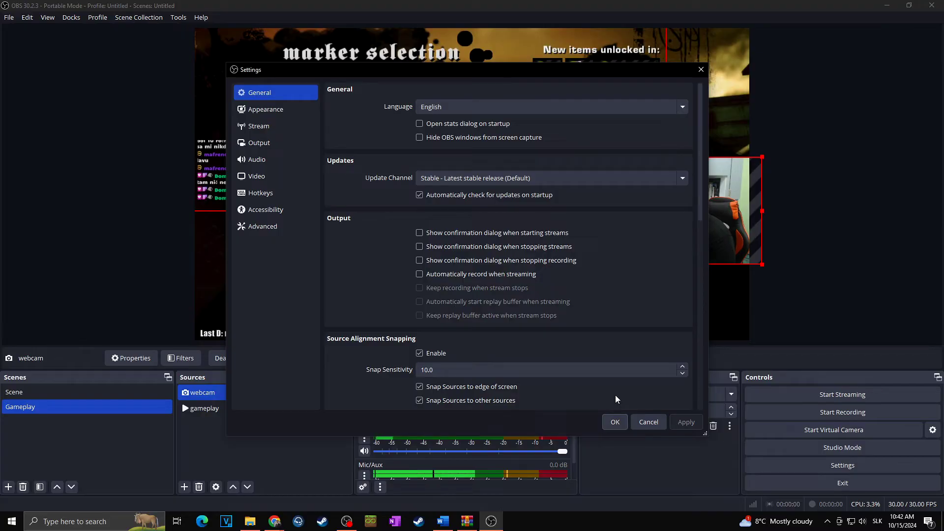
left_click(271, 197)
left_click(381, 93)
type("sours")
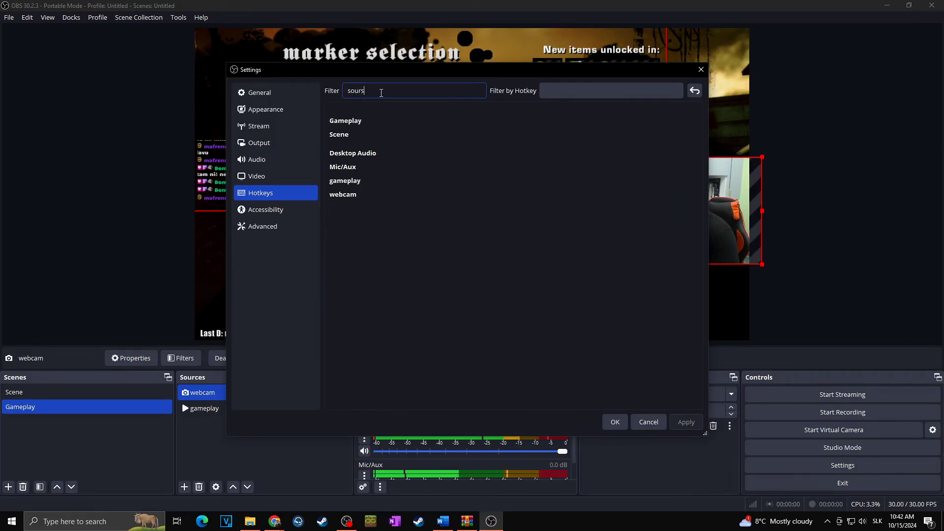
type("e")
key("BackSpace")
key("BackSpace")
type("ce")
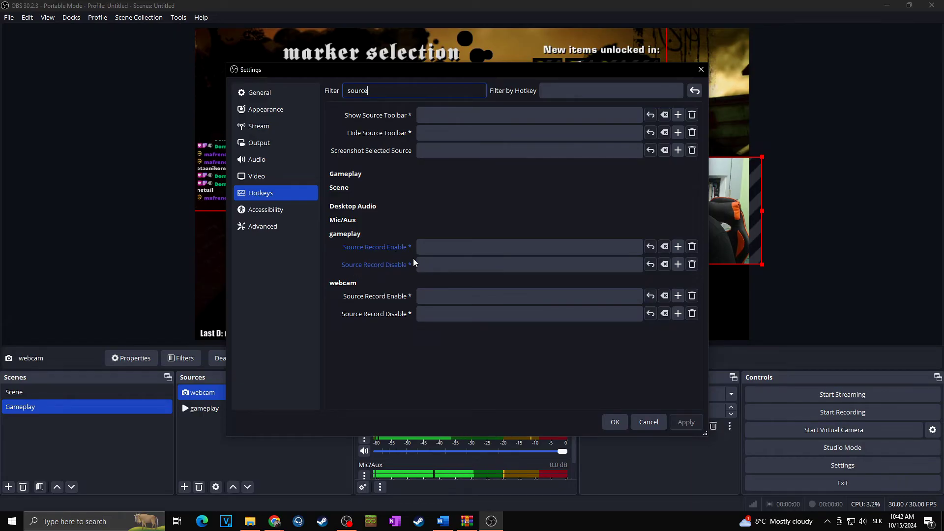
- Assign the gameplay source's hotkeys: Ctrl + Num 1 for Source Record Enable and Ctrl + Num 2 for Source Record Disable
left_click(440, 246)
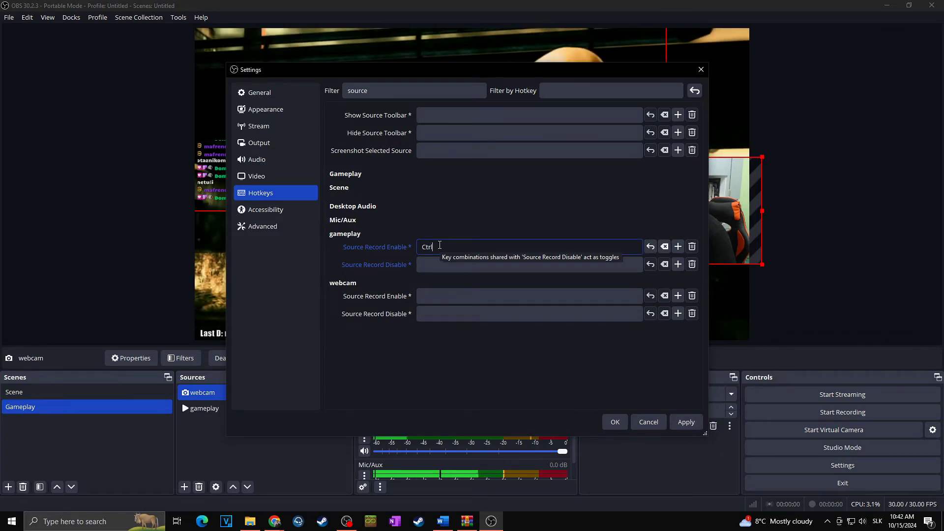
key("ctrl+KP_1")
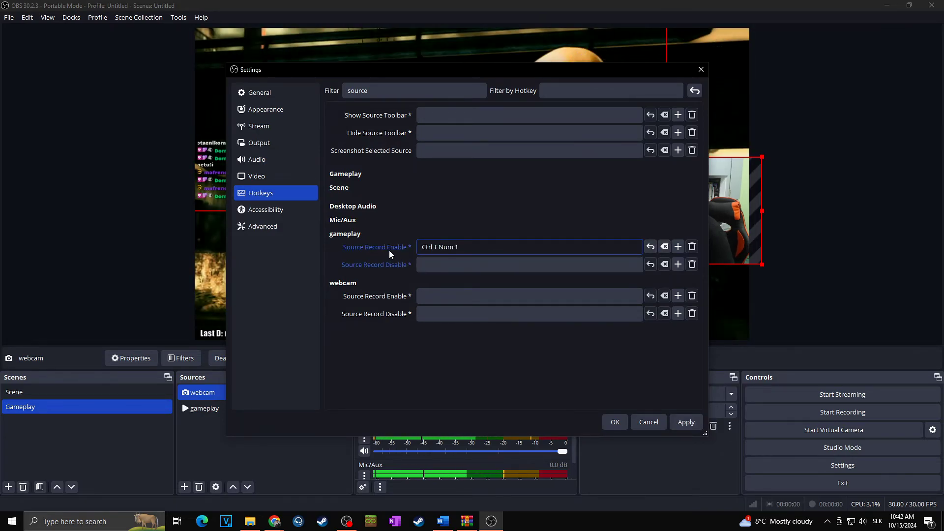
left_click(521, 265)
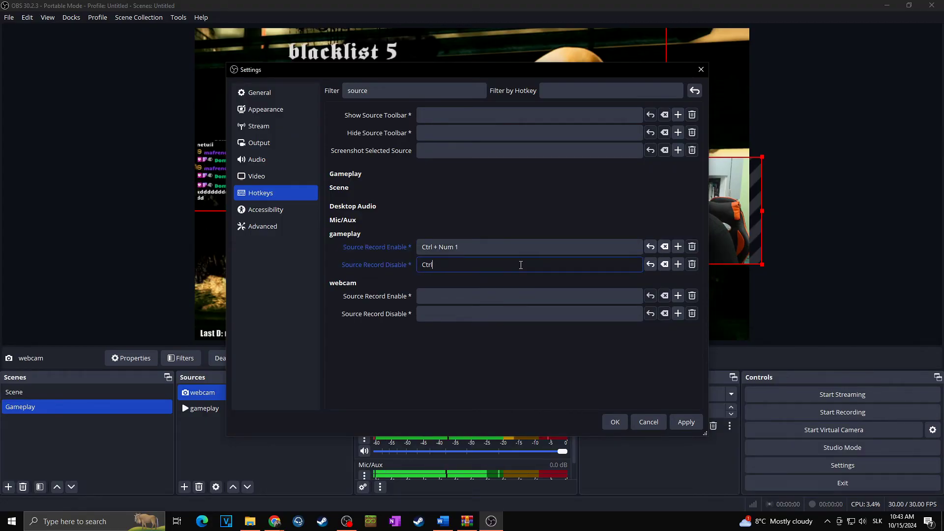
- Assign the webcam source's hotkeys, Ctrl + Num 1 for Source Record Enable and Ctrl + Num 2 for Source Record Disable, and save the settings
left_click(462, 294)
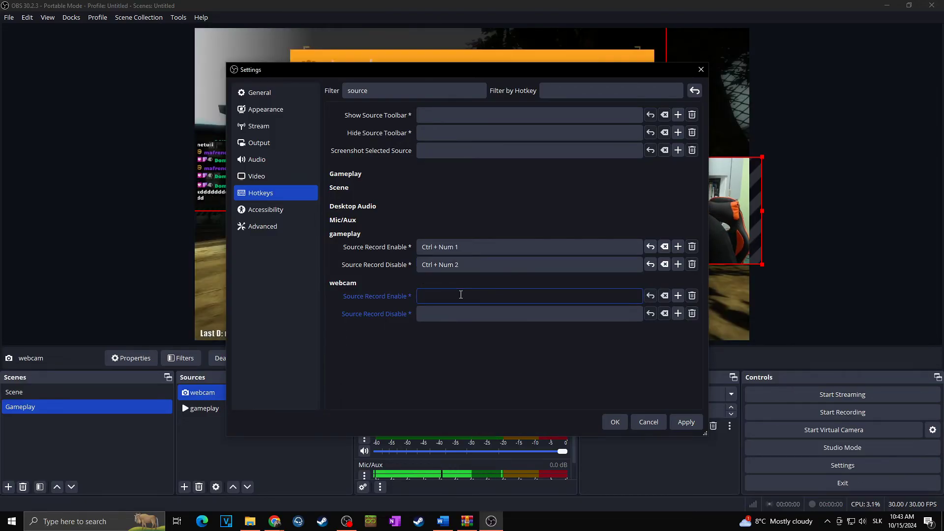
key("ctrl")
left_click(470, 314)
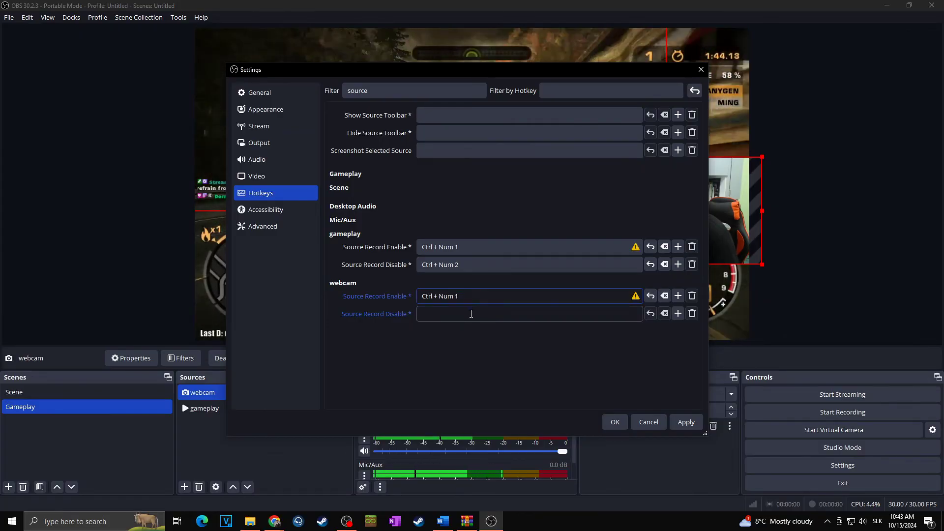
key("ctrl+KP_2")
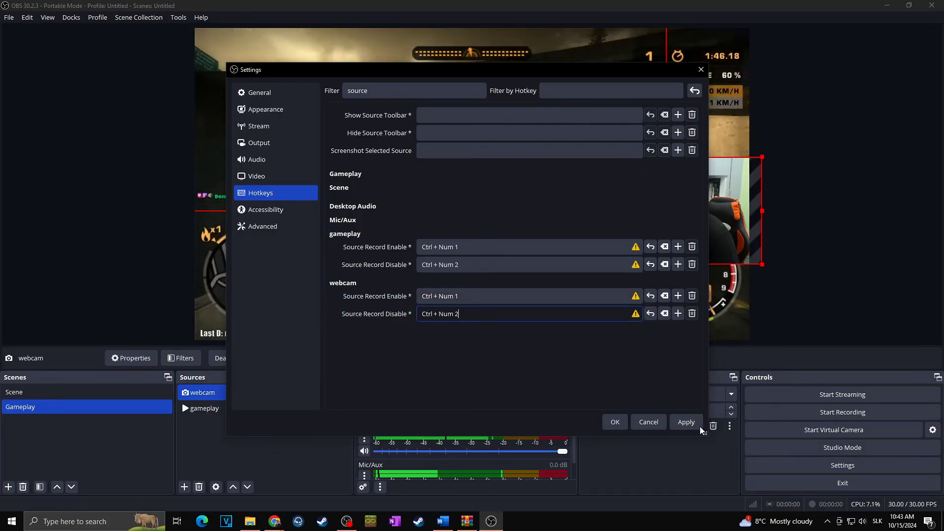
left_click(615, 422)
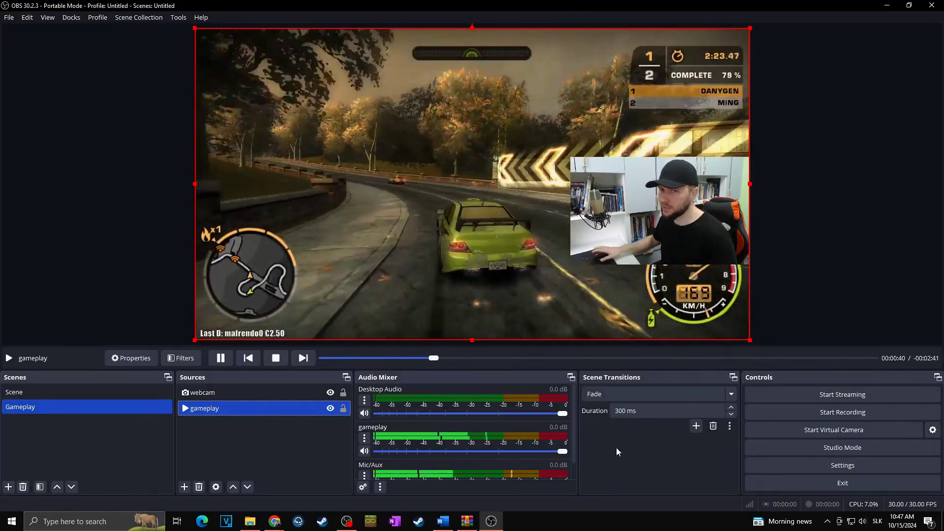
- Switch to File Explorer, play the recorded gameplay video from the nfsmw folder, and close the player
left_click(250, 522)
left_click_drag(364, 138, 462, 114)
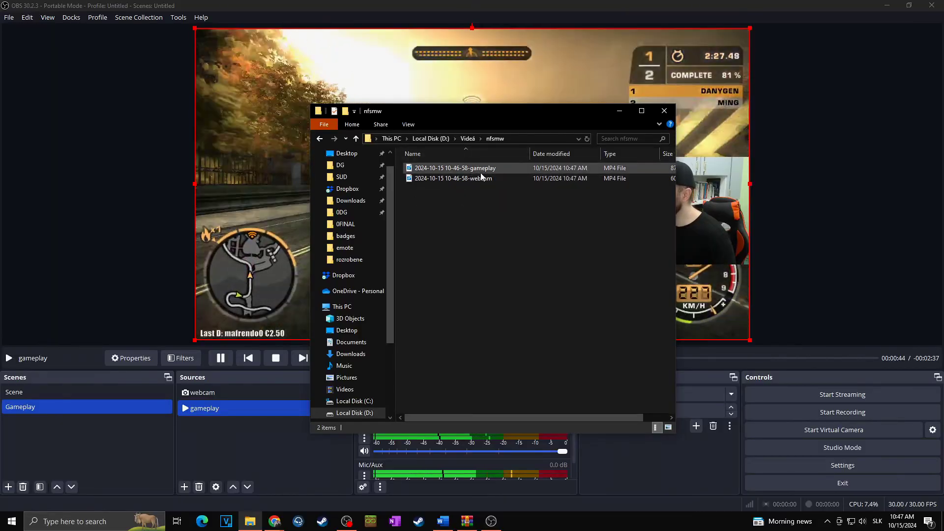
double_click(478, 170)
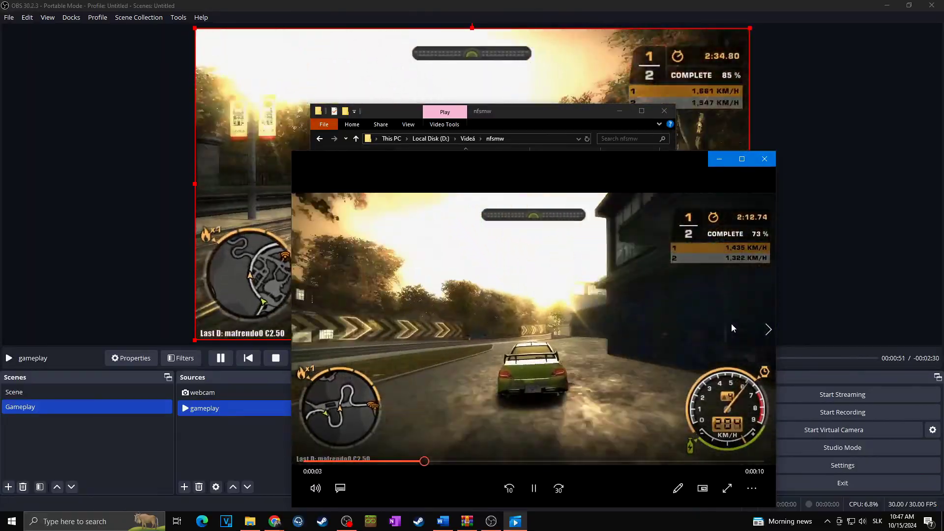
left_click(765, 159)
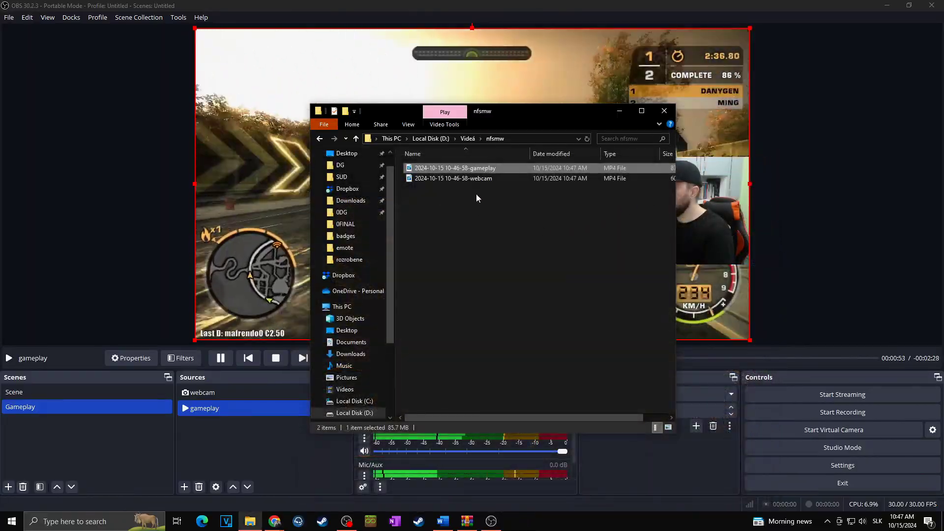
- Play the recorded webcam video from the nfsmw folder, close the player, and return to OBS Studio
double_click(468, 178)
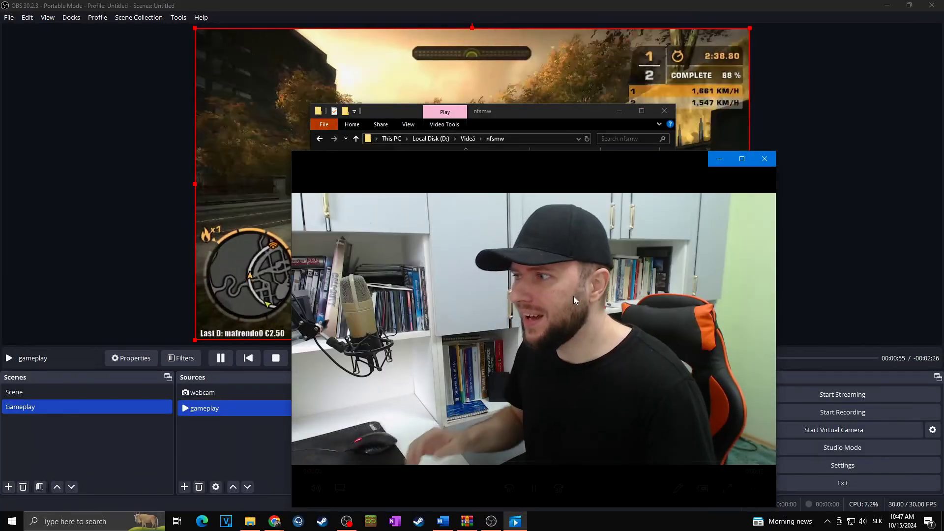
left_click(765, 158)
left_click(565, 4)
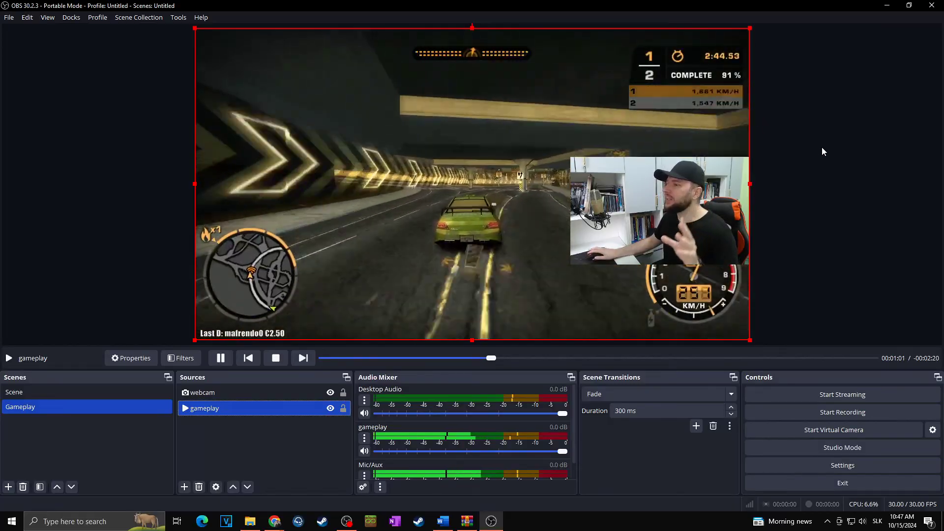